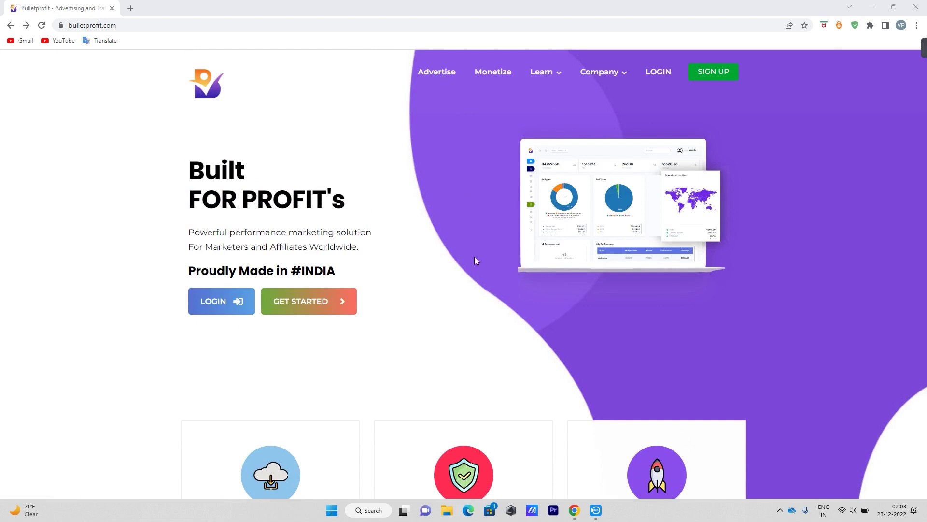
Go to the Monetize page from the Bulletprofit home page's top navigation.
left_click(498, 77)
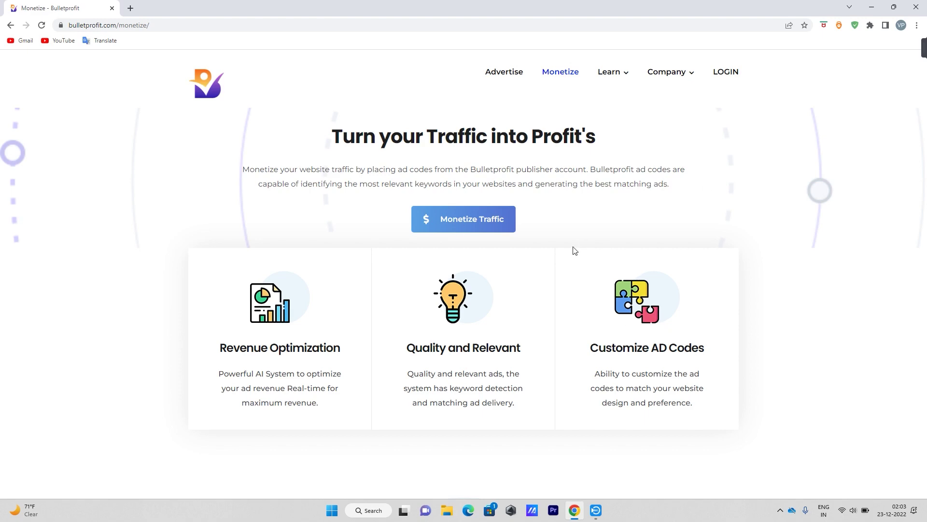
Scroll down through the Monetize page's publisher overview and back up.
scroll(561, 270, "down", 4)
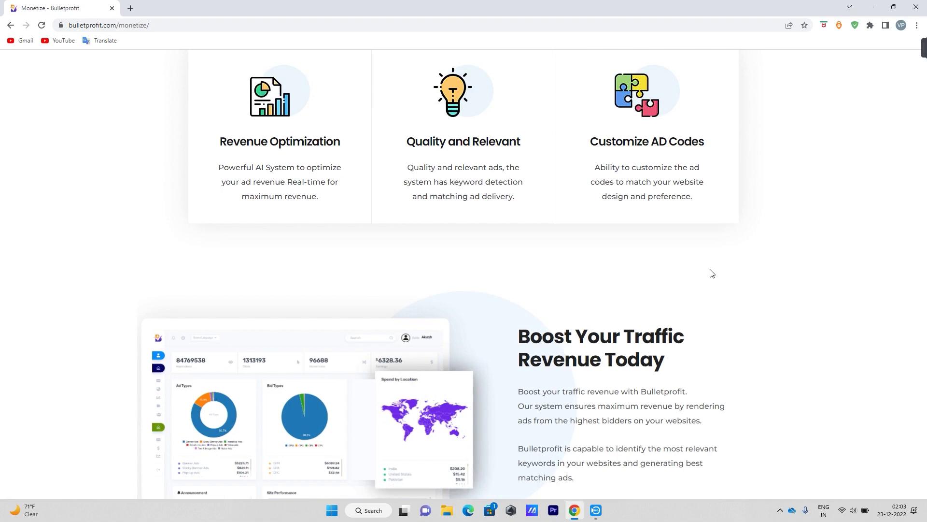
scroll(543, 191, "down", 6)
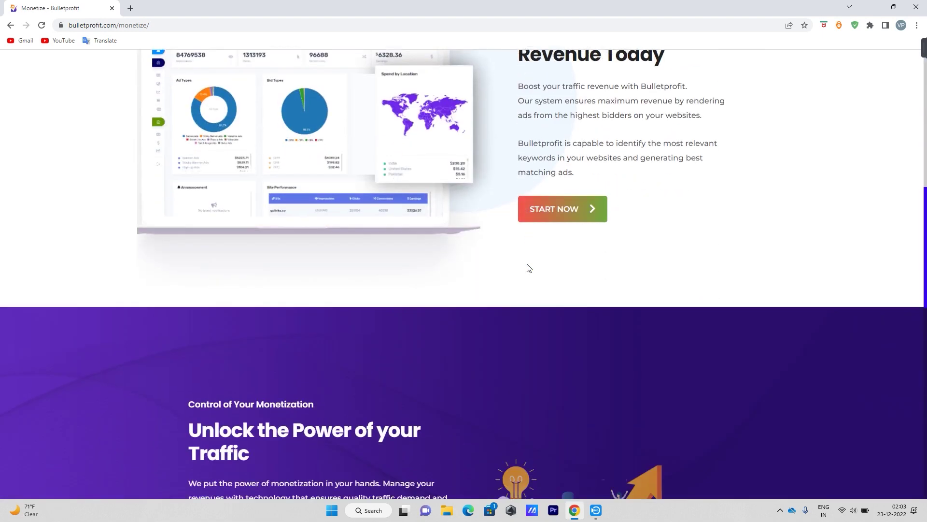
scroll(529, 268, "down", 5)
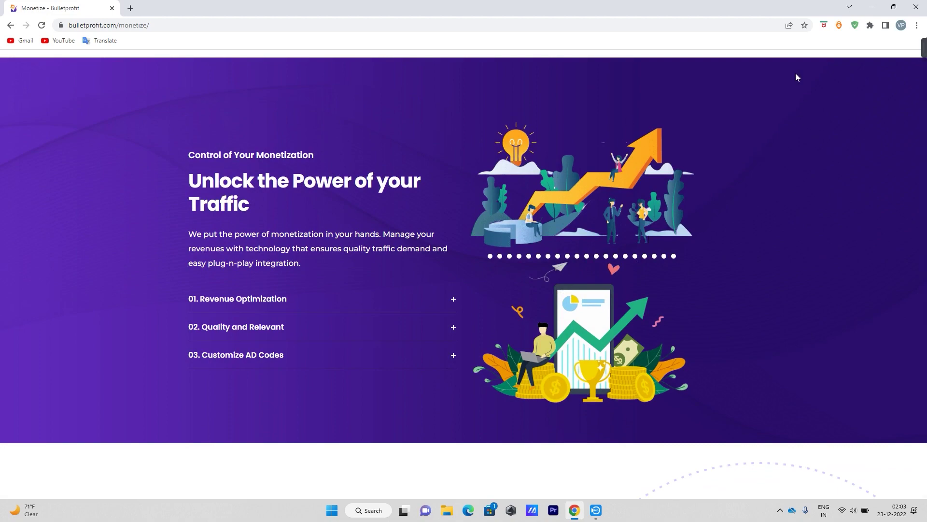
scroll(567, 231, "down", 8)
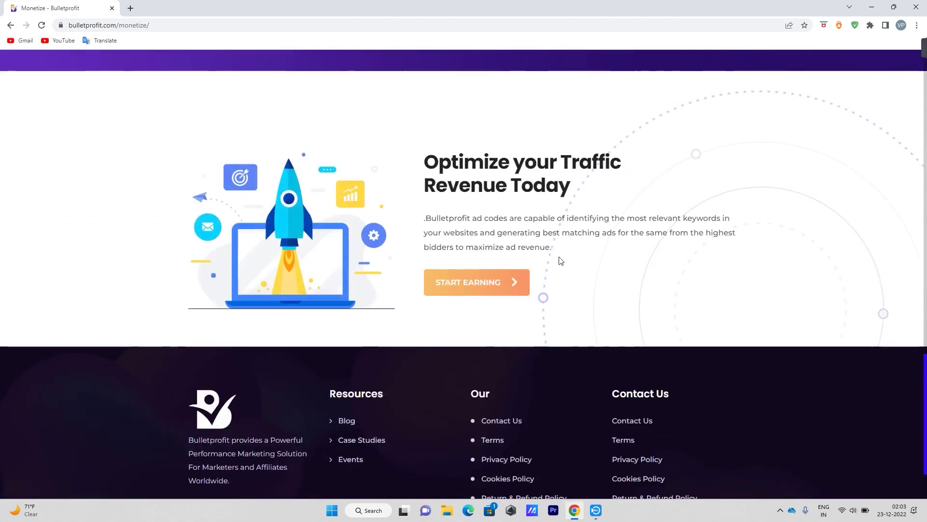
scroll(457, 256, "down", 2)
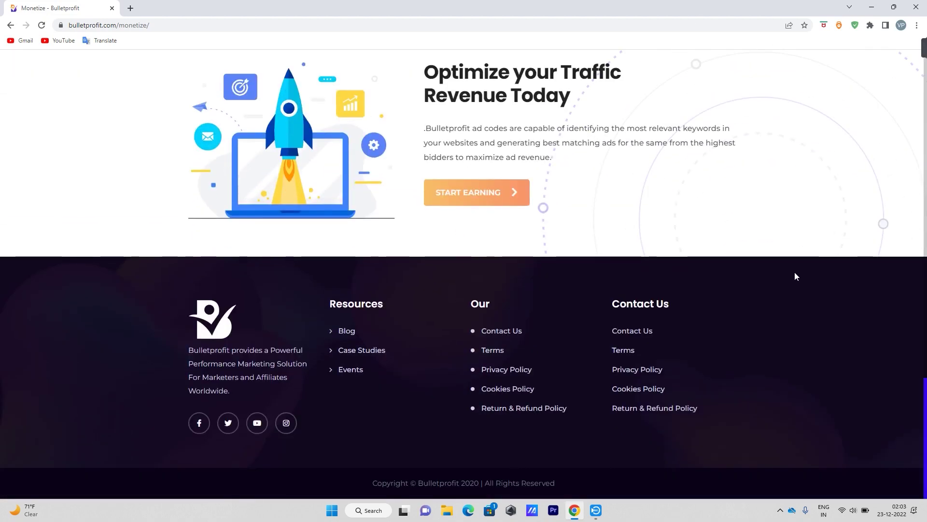
scroll(459, 386, "up", 20)
scroll(459, 386, "up", 3)
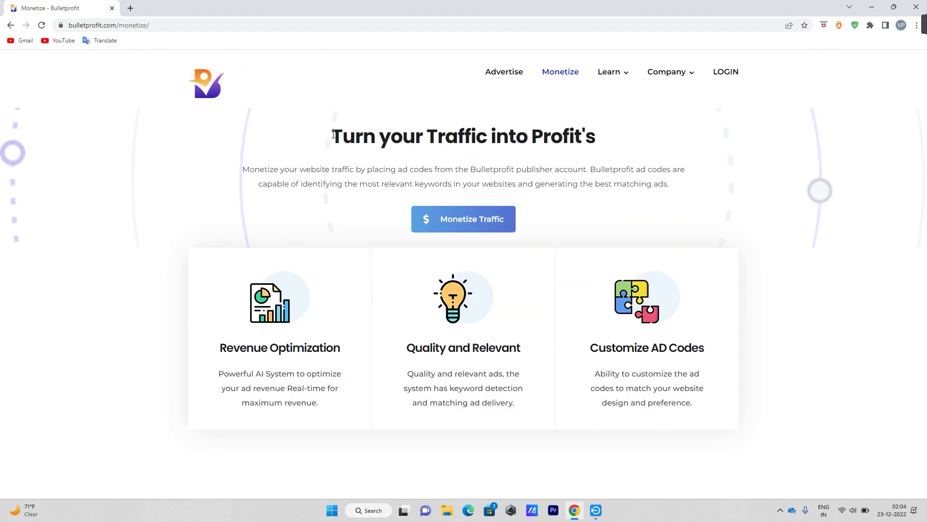
Highlight the 'Turn your Traffic into Profit's' heading, then start Monetize Traffic sign-up.
mouse_move(333, 133)
left_mouse_down()
mouse_move(640, 140)
mouse_move(331, 138)
left_mouse_up()
left_click(618, 134)
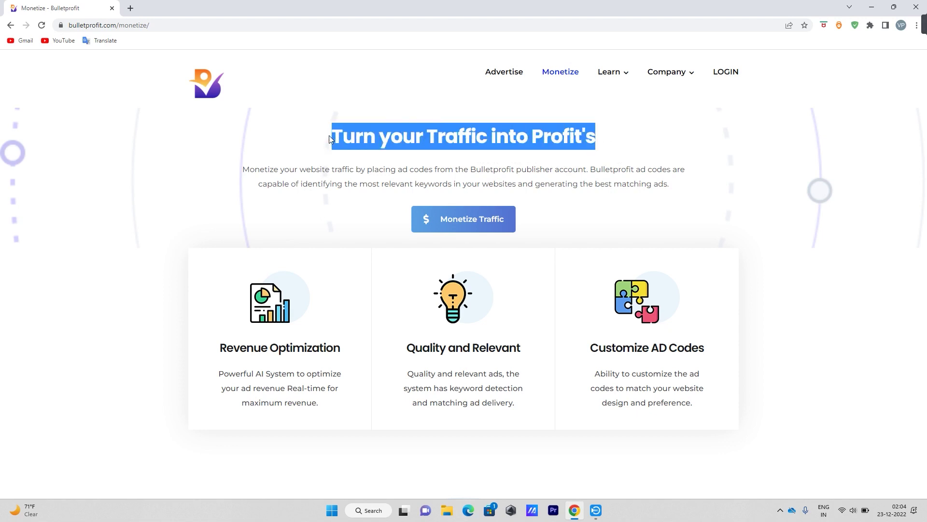
left_click(419, 92)
left_click_drag(429, 136, 485, 136)
left_click(647, 130)
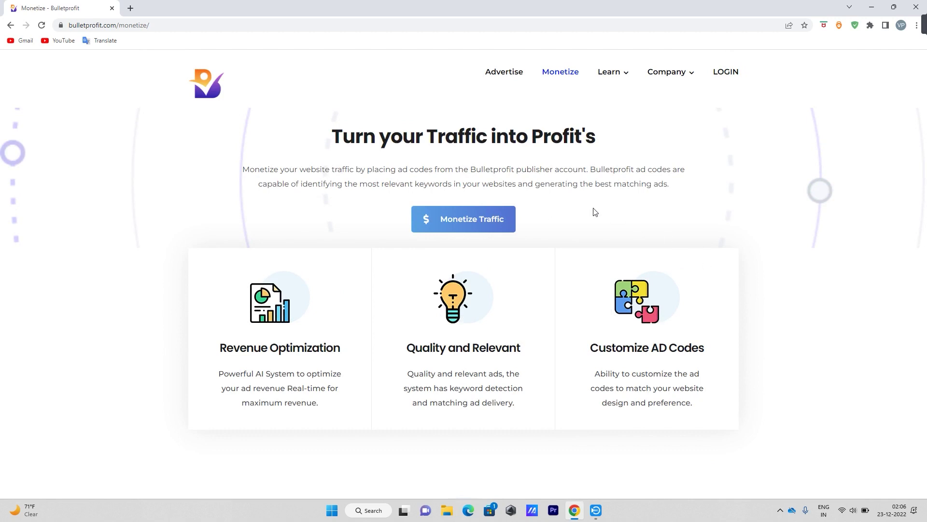
left_click(478, 226)
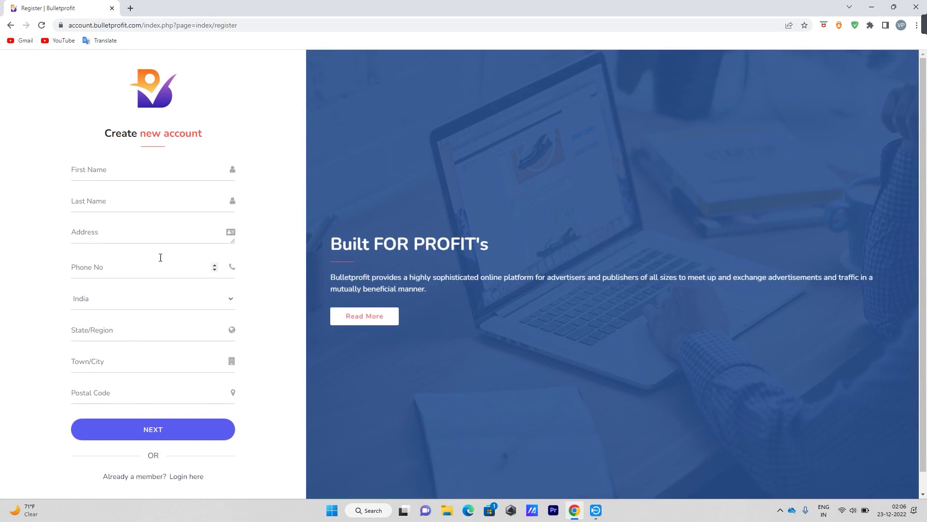
Fill in first and last name from saved suggestions, plus the address and phone number.
left_click(138, 169)
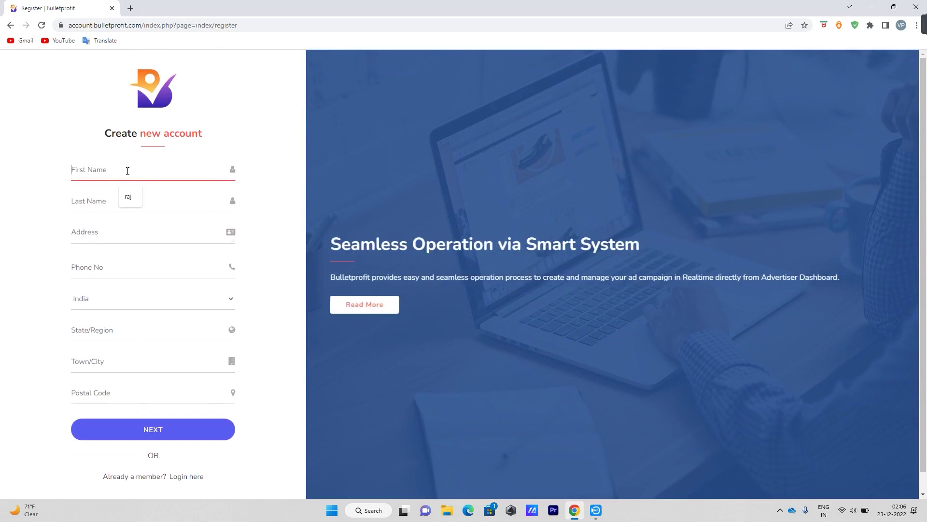
left_click(129, 197)
left_click(103, 205)
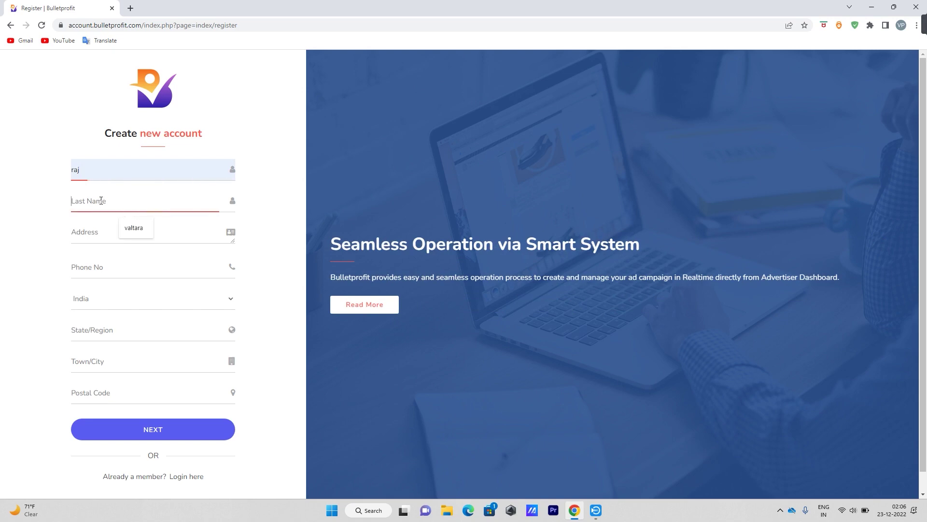
left_click(135, 226)
left_click(135, 235)
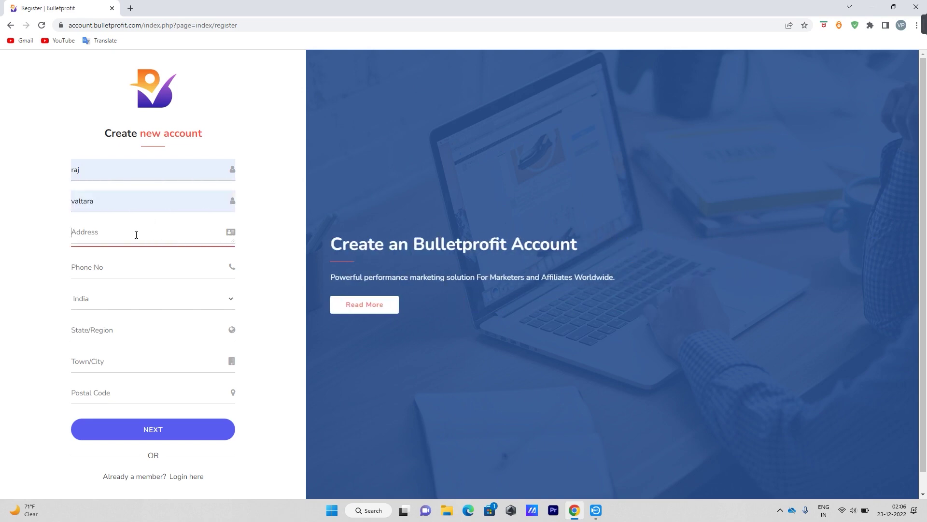
type("mumbai")
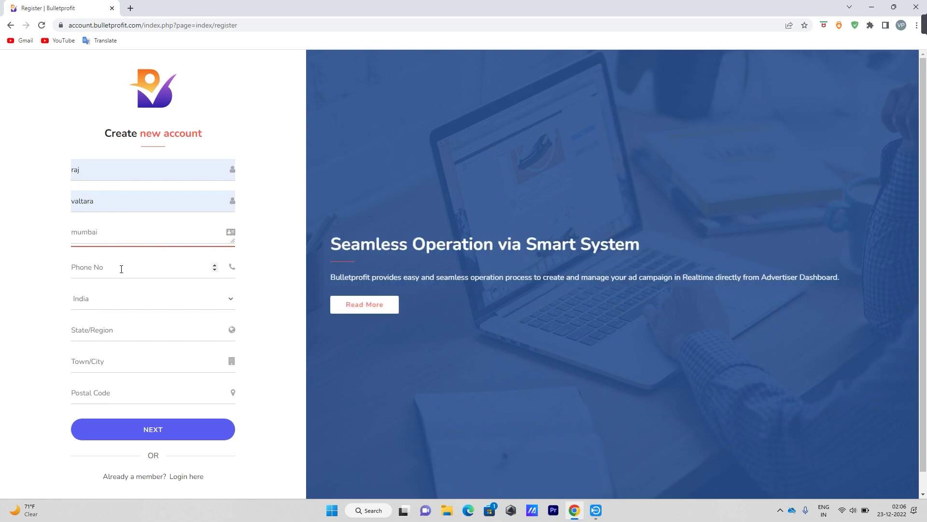
left_click(120, 268)
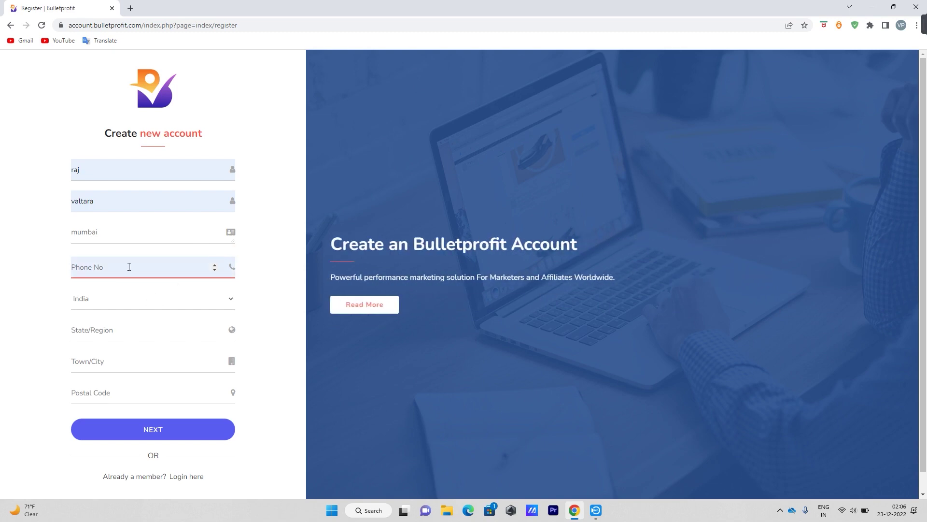
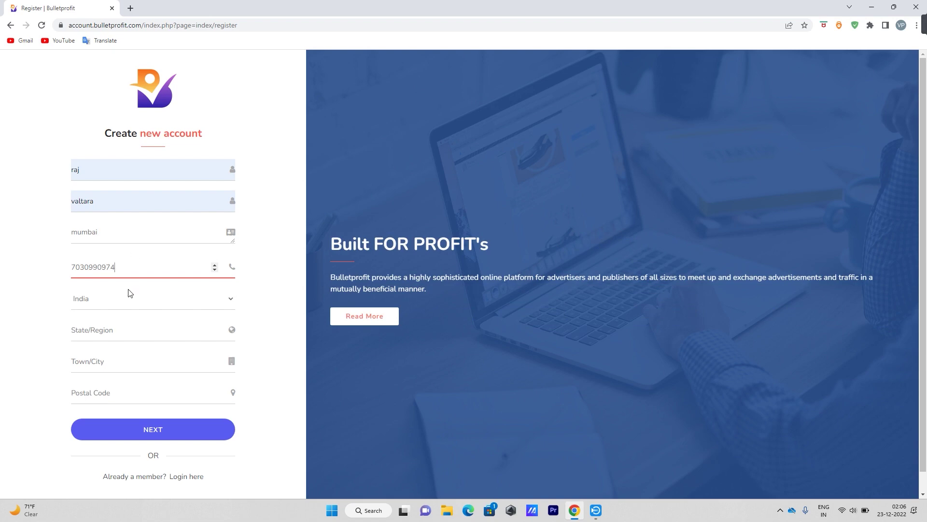
Keep India as country, pick the saved state and city, enter the postal code, and submit.
left_click(128, 299)
left_click(93, 283)
left_click(130, 330)
left_click(143, 357)
left_click(125, 362)
left_click(138, 393)
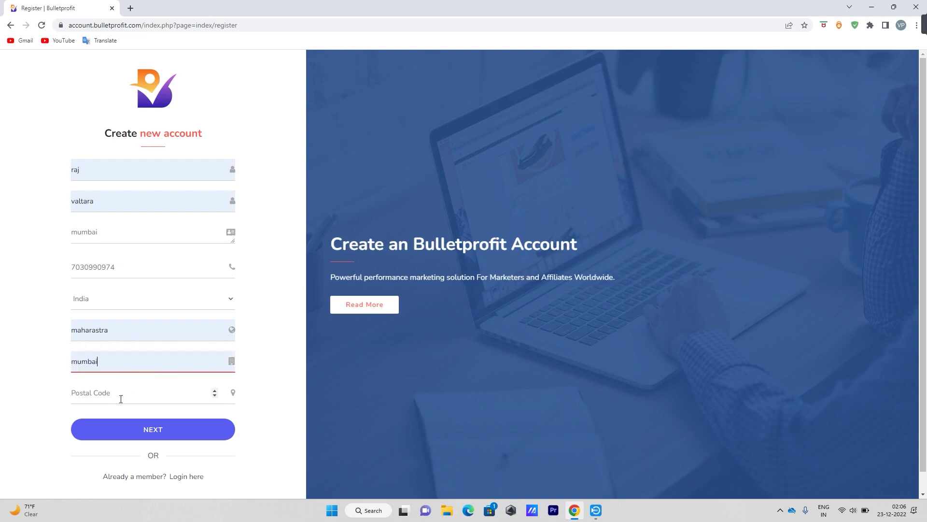
left_click(120, 396)
type("401501")
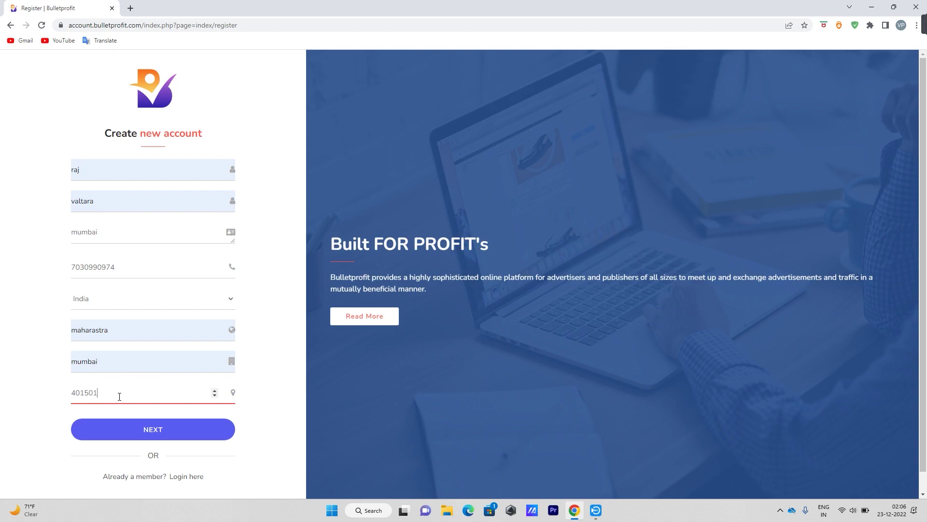
scroll(124, 383, "down", 1)
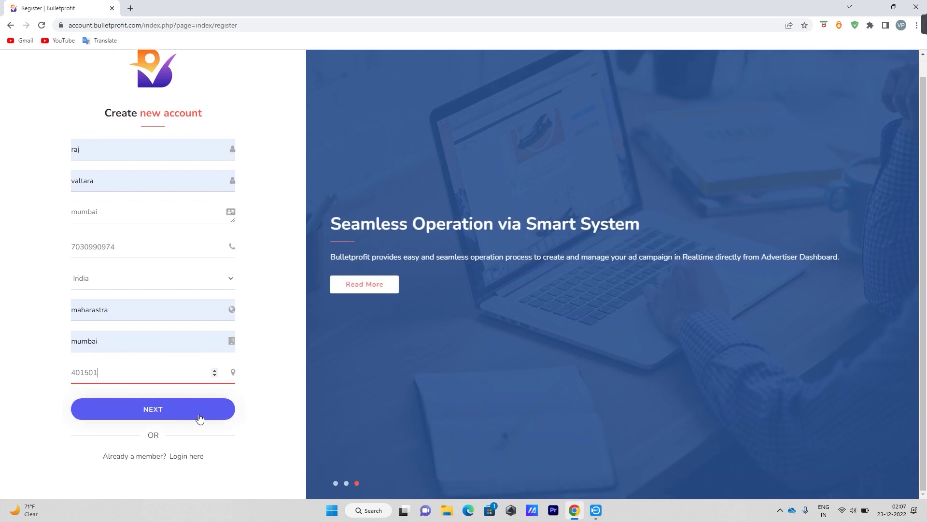
left_click(170, 411)
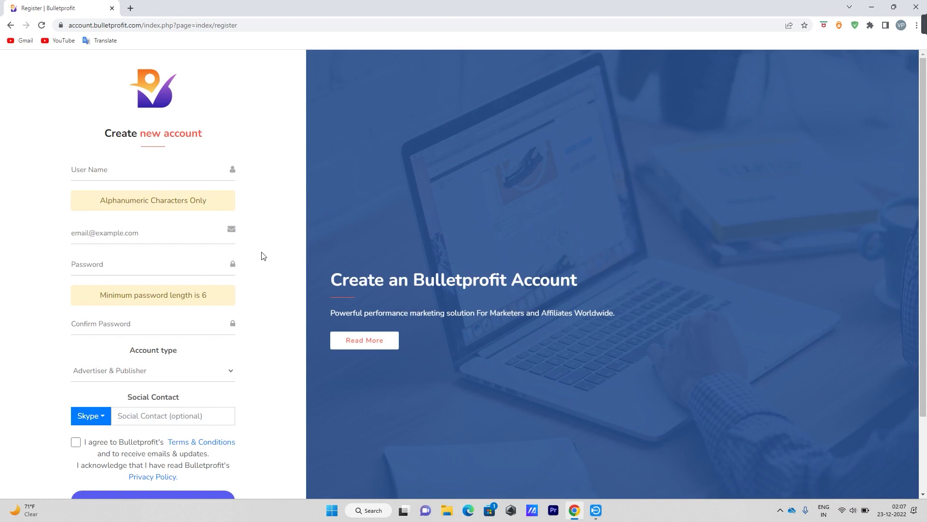
Fill the user name and e-mail from saved suggestions and enter the account password.
left_click(125, 171)
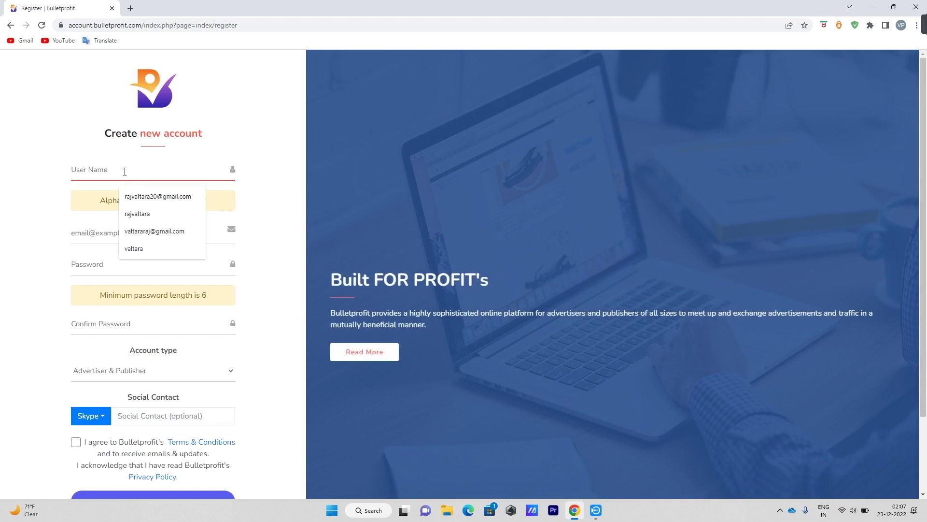
left_click(135, 214)
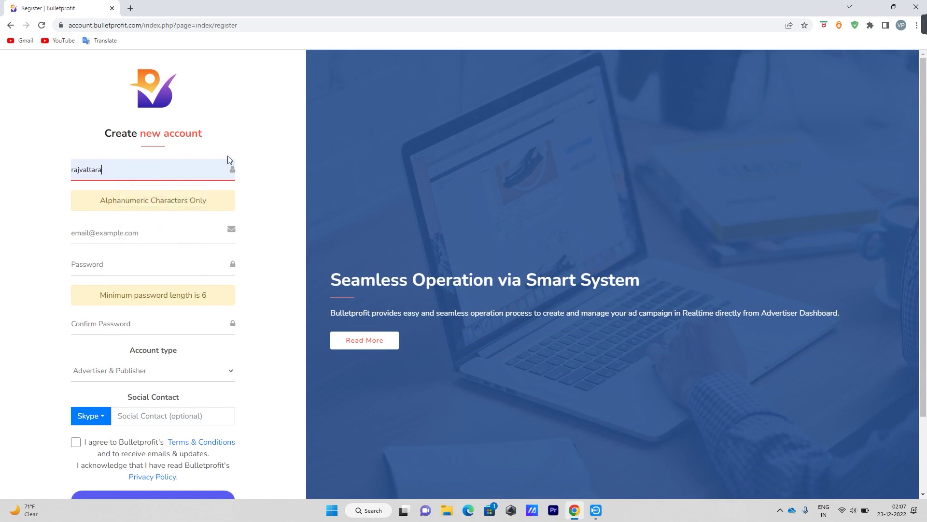
left_click(151, 233)
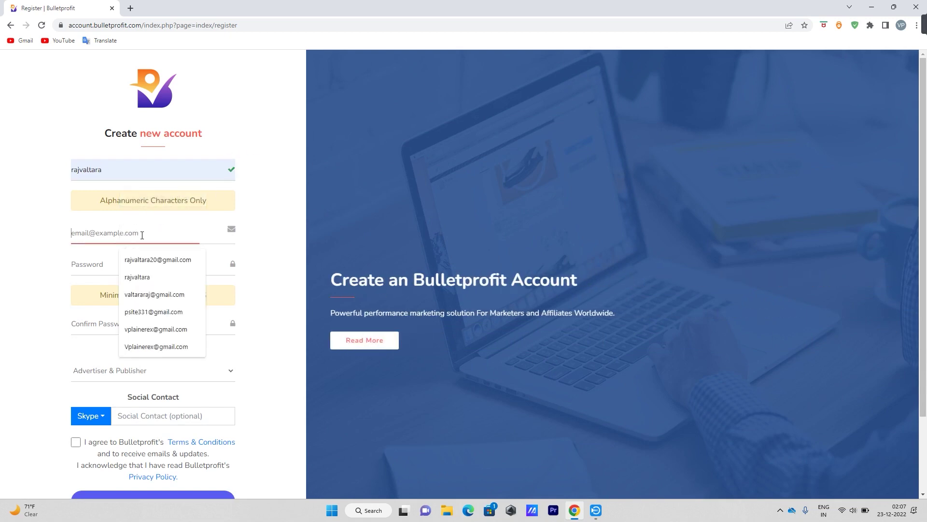
left_click(191, 264)
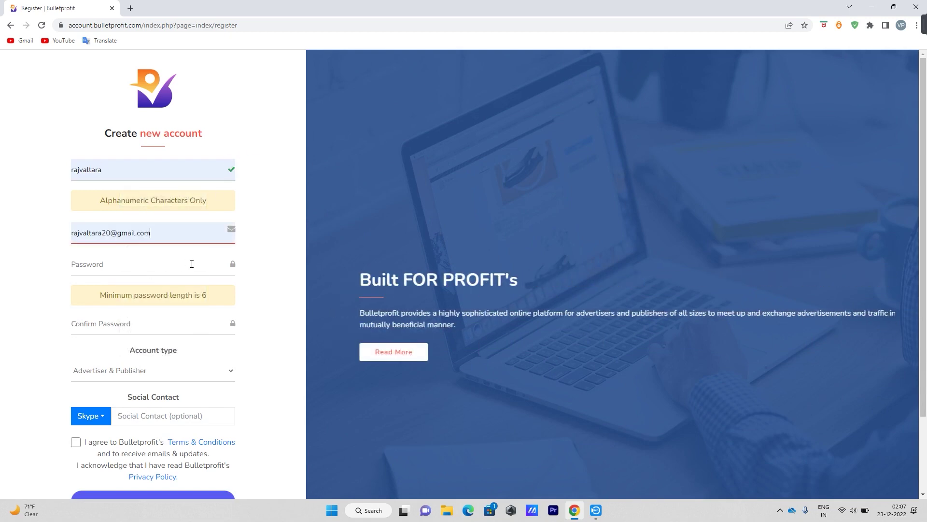
left_click(140, 268)
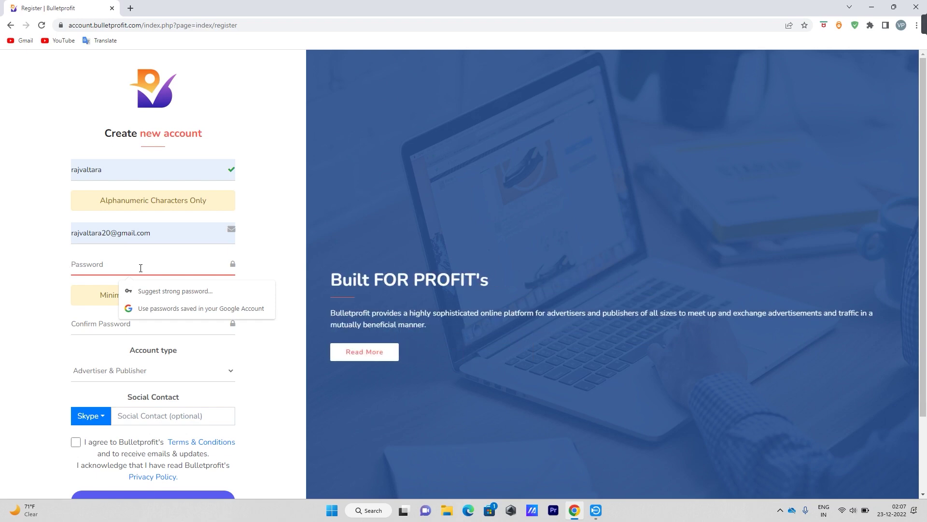
left_click(50, 300)
left_click(149, 323)
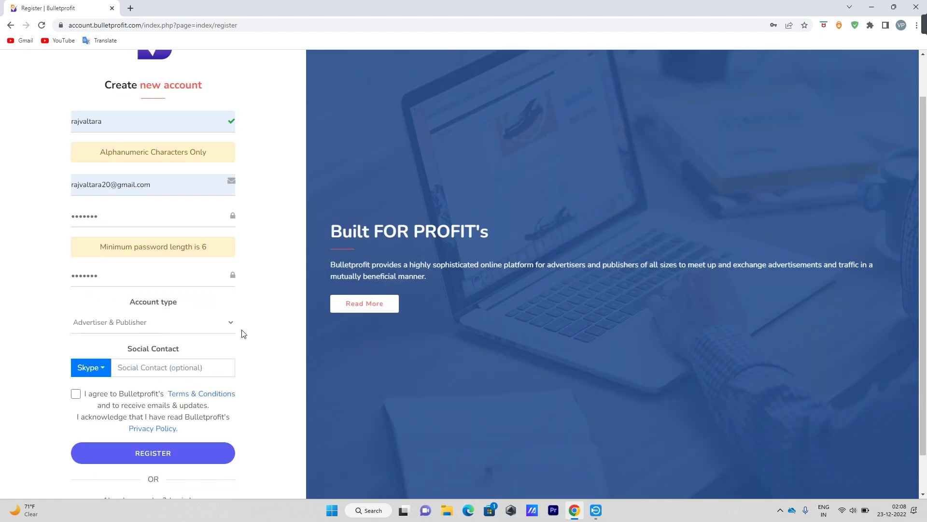
scroll(244, 334, "down", 1)
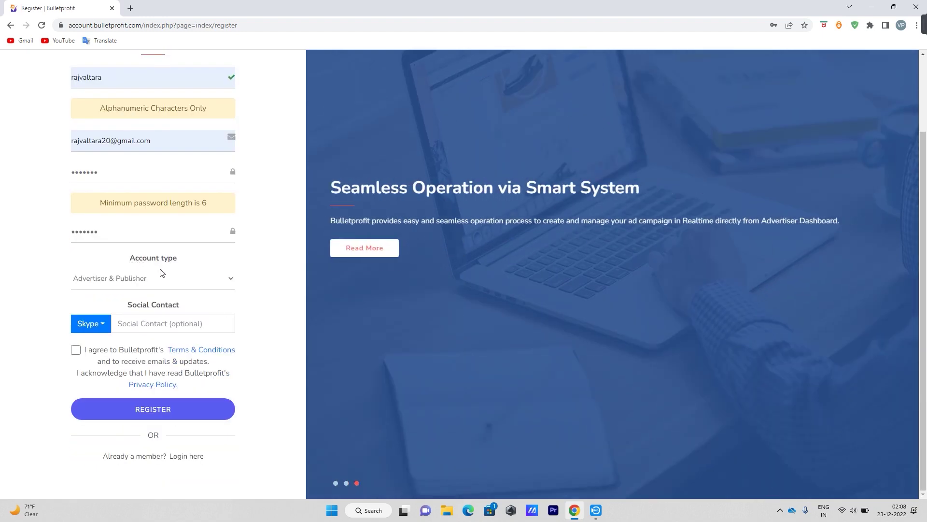
Choose Publisher account type and WhatsApp contact with its number, accept terms, and register.
left_click(151, 280)
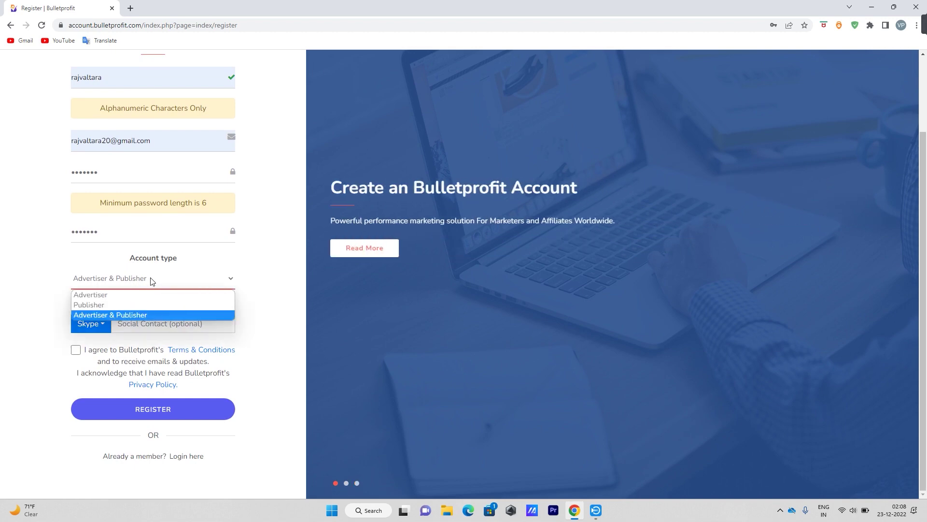
left_click(96, 305)
left_click(99, 325)
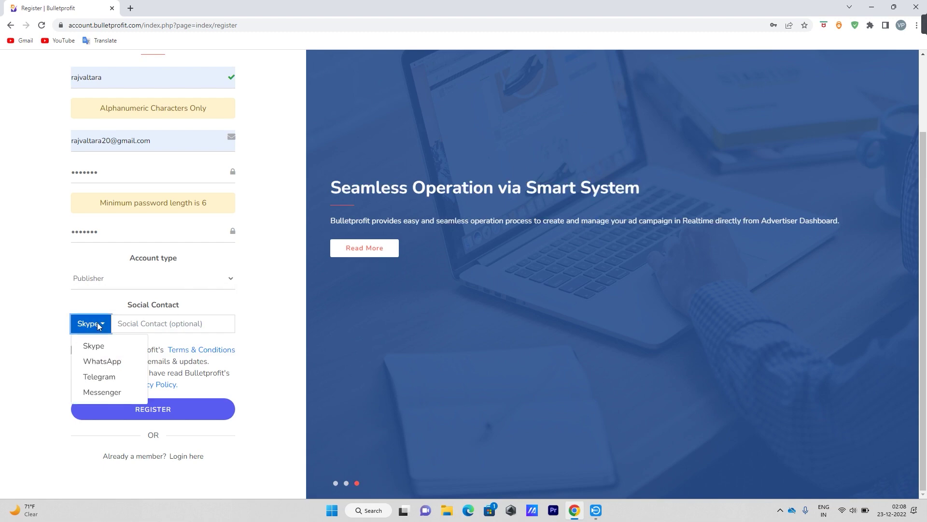
left_click(273, 296)
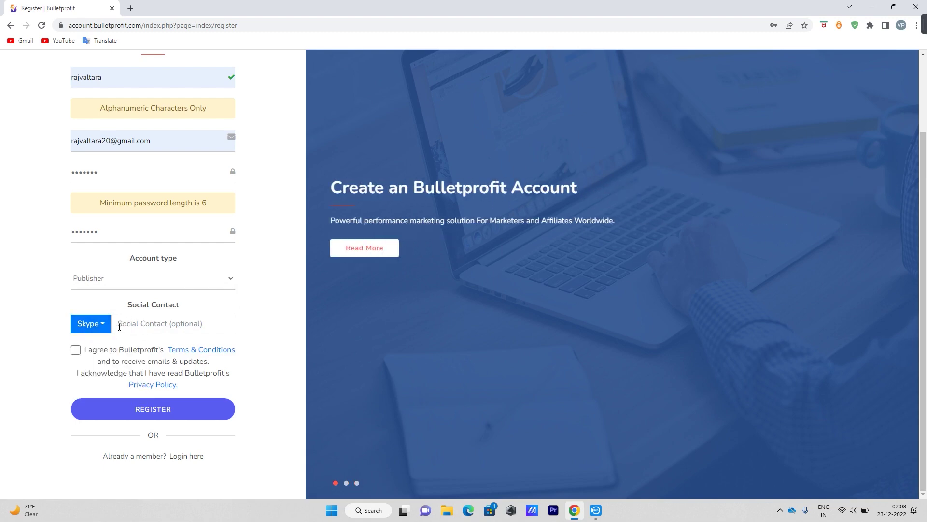
left_click(93, 325)
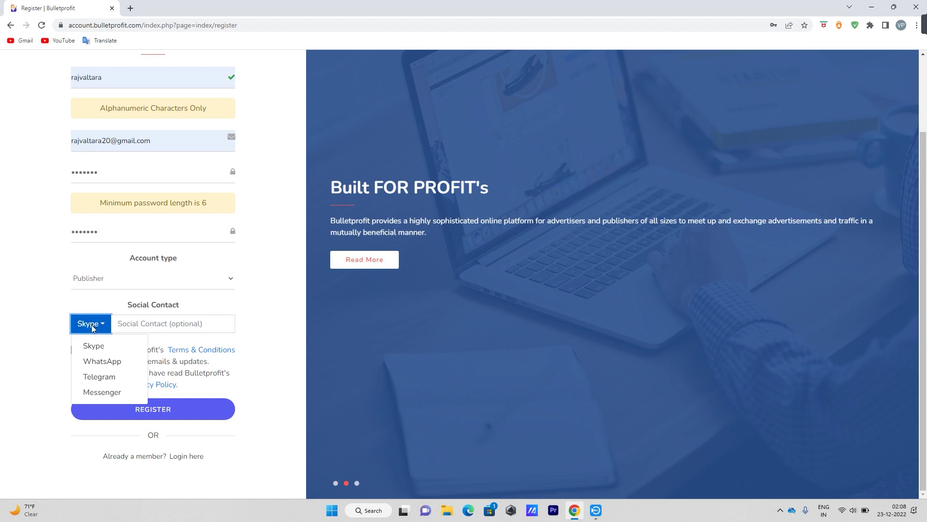
left_click(98, 361)
left_click(166, 323)
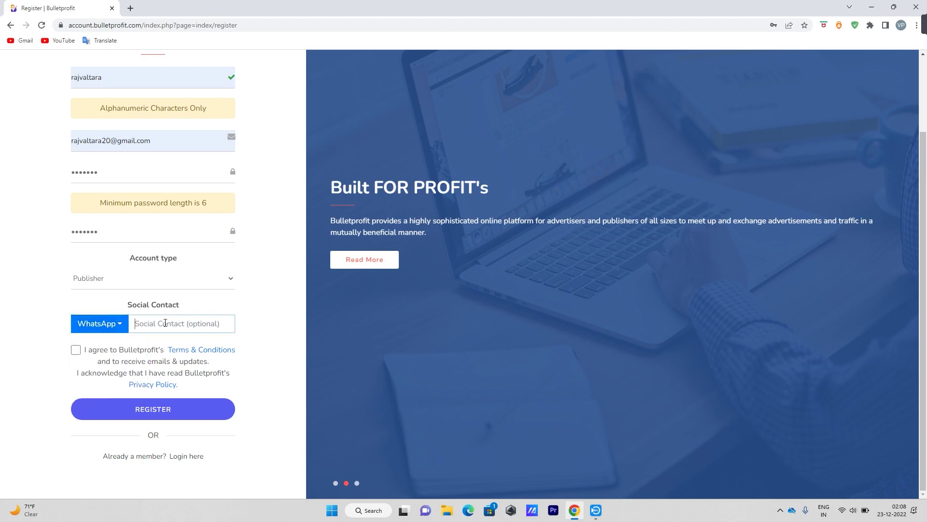
left_click(75, 349)
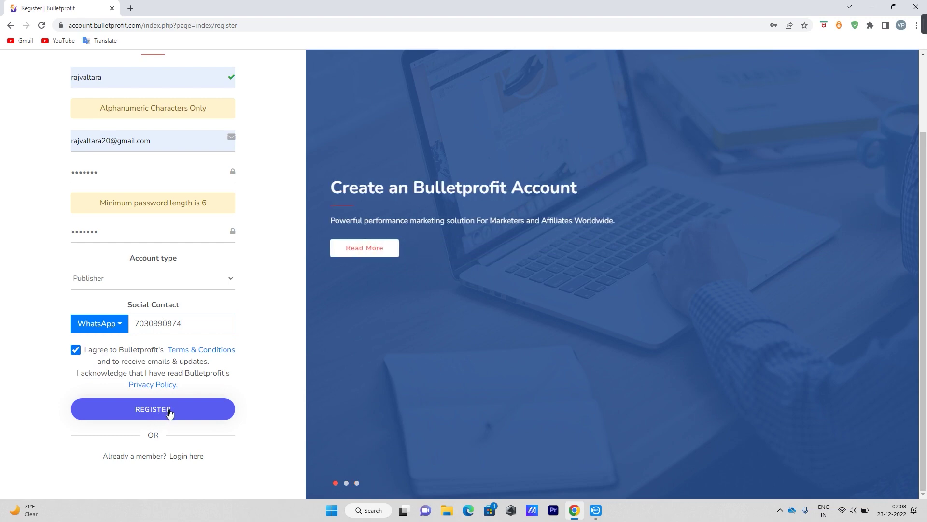
left_click(169, 414)
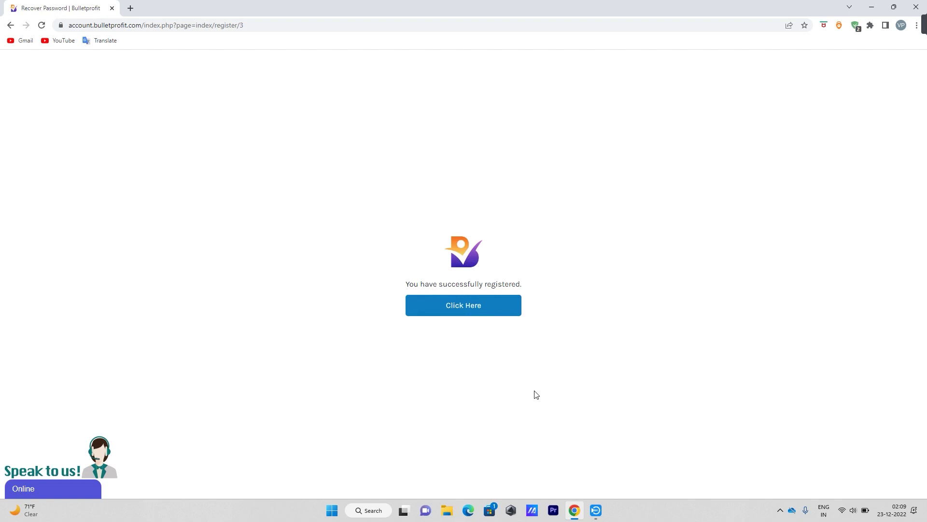
Continue from the registration confirmation to Login and sign in with the new account's username and password.
left_click(471, 310)
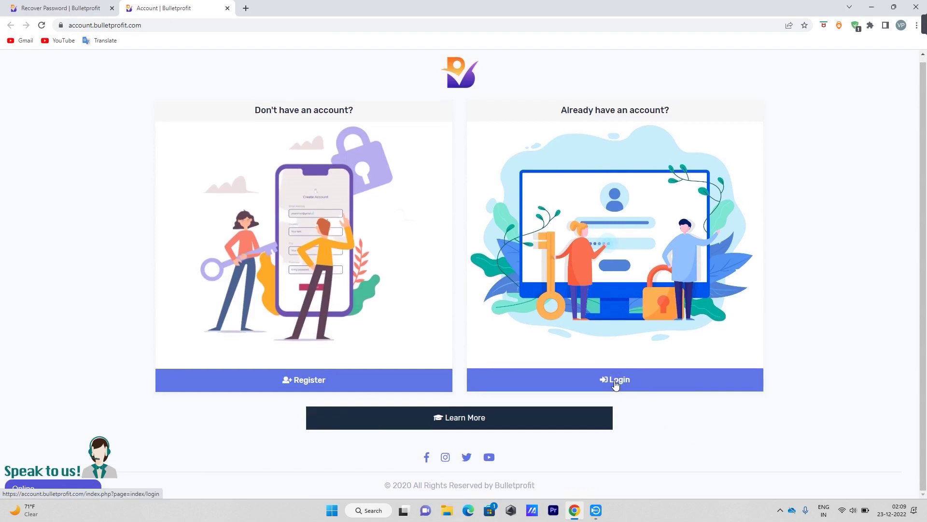
left_click(615, 382)
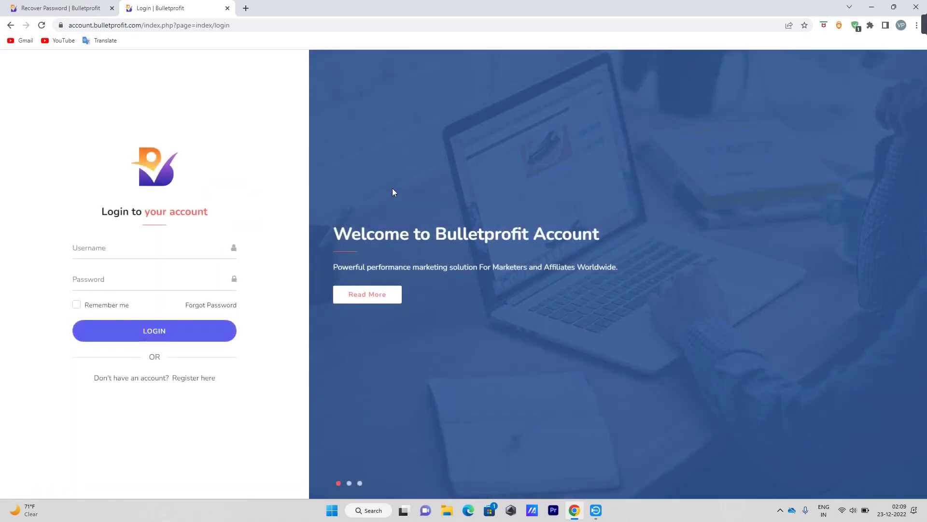
left_click(131, 245)
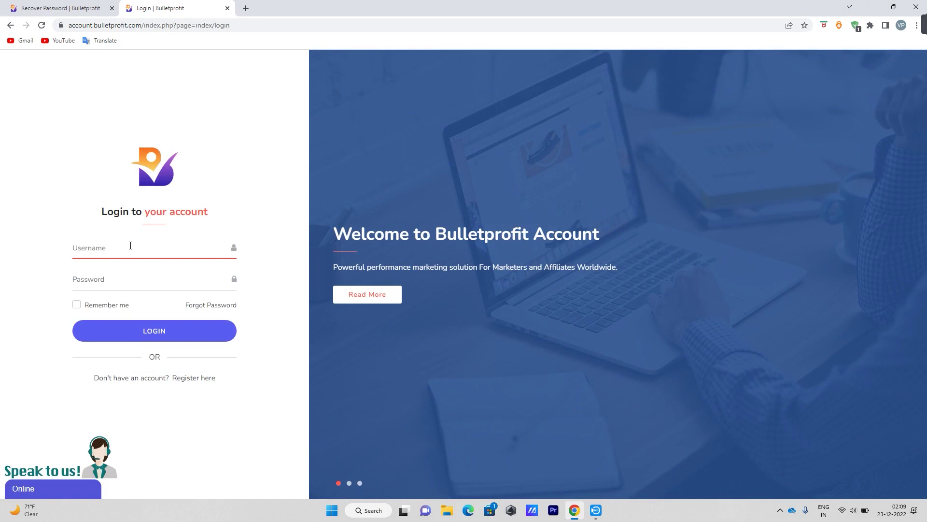
type("ra")
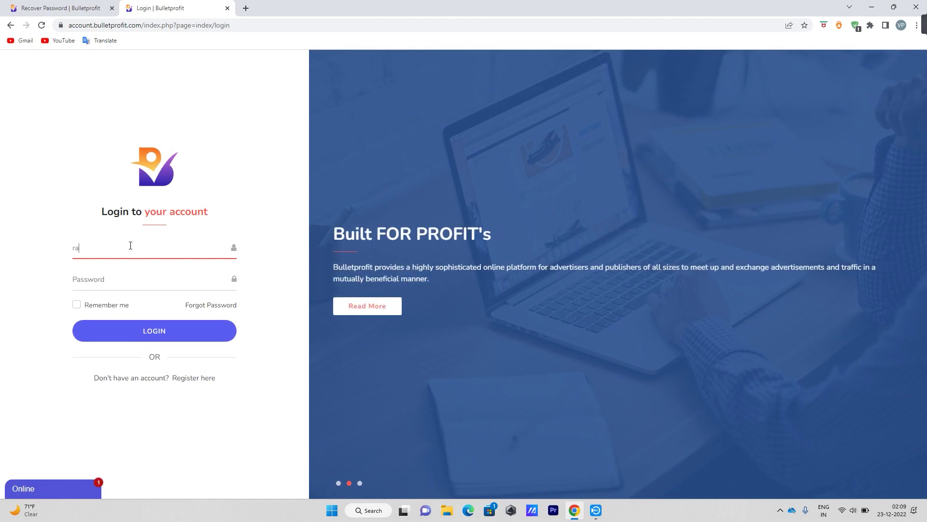
type("jvaltara")
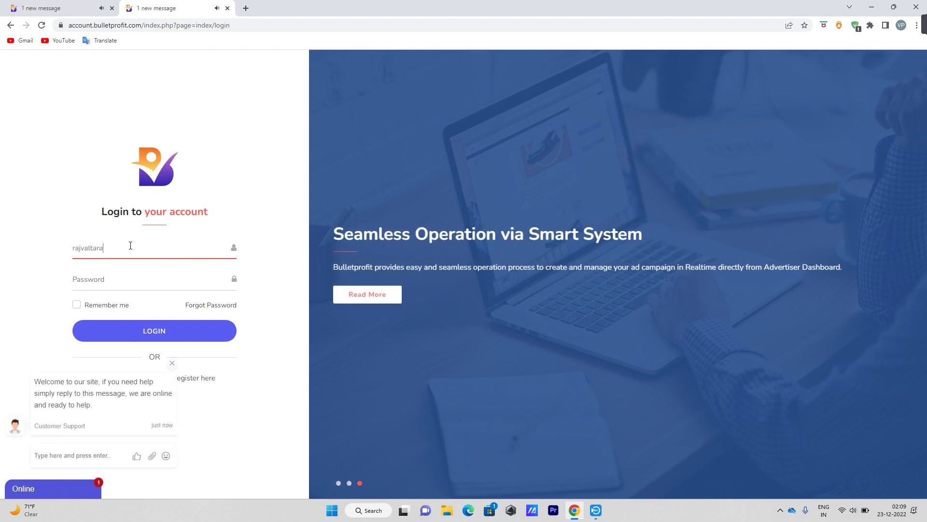
left_click(97, 281)
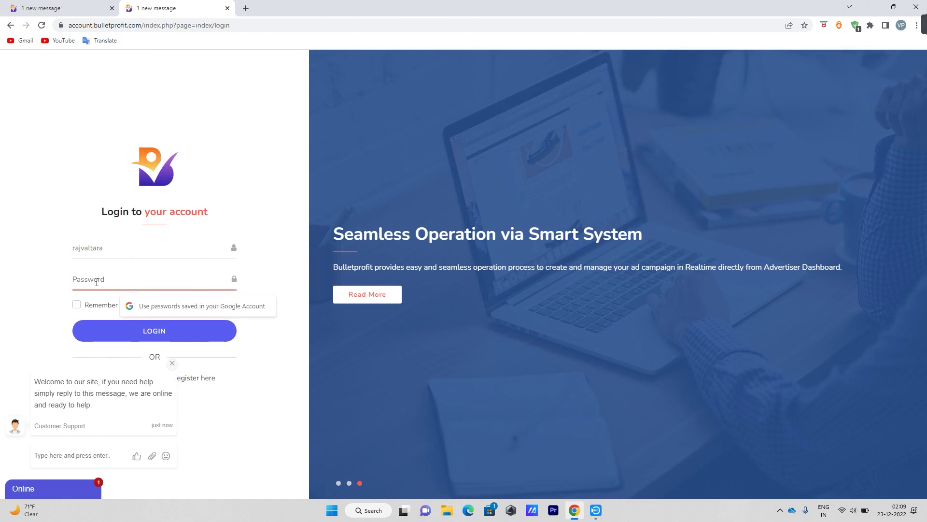
type("•••••••")
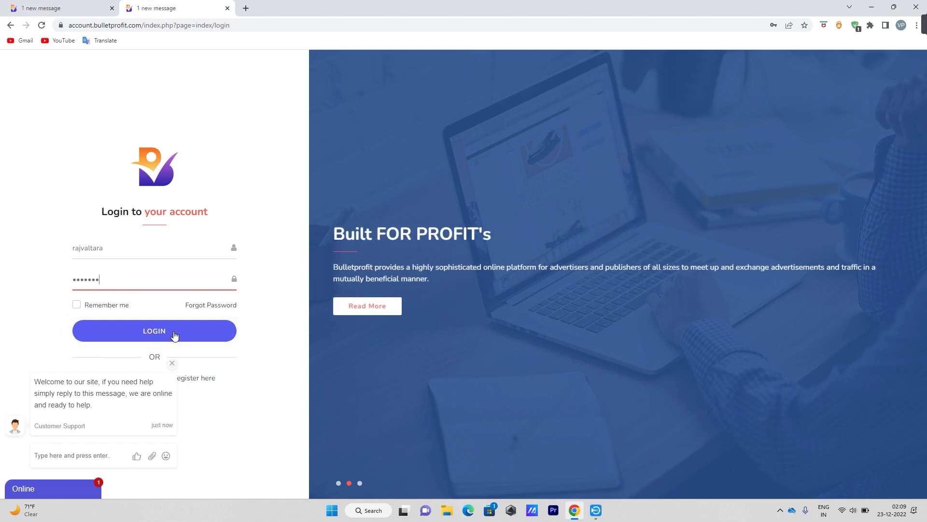
left_click(175, 335)
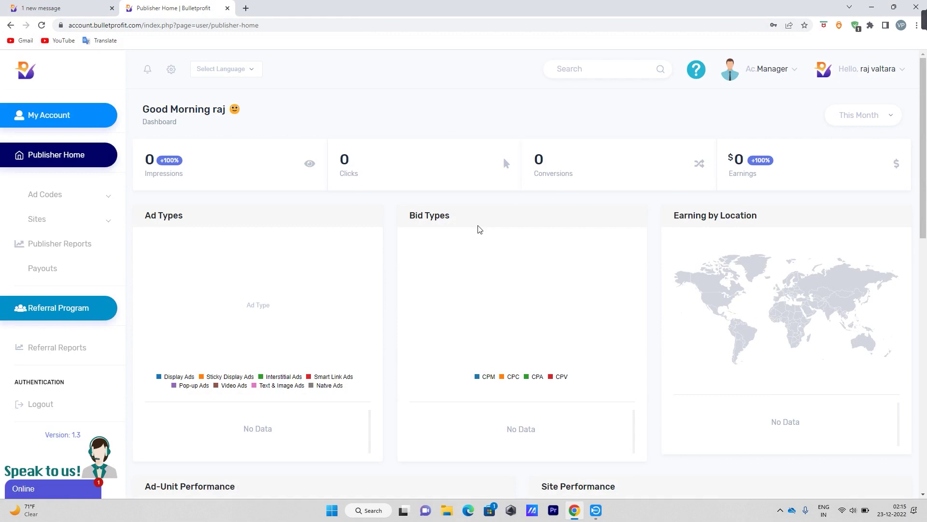
Review account details on the My Account page, then return to Publisher Home.
left_click(44, 117)
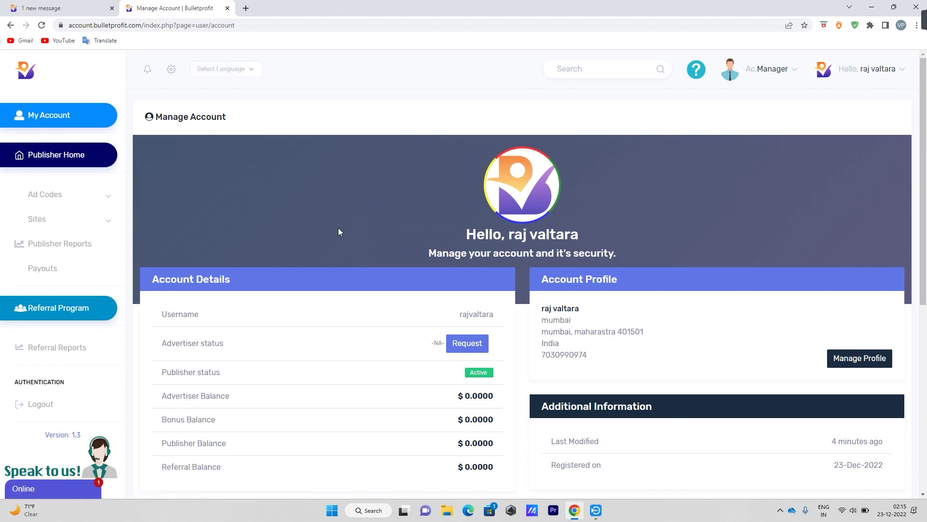
scroll(338, 227, "down", 3)
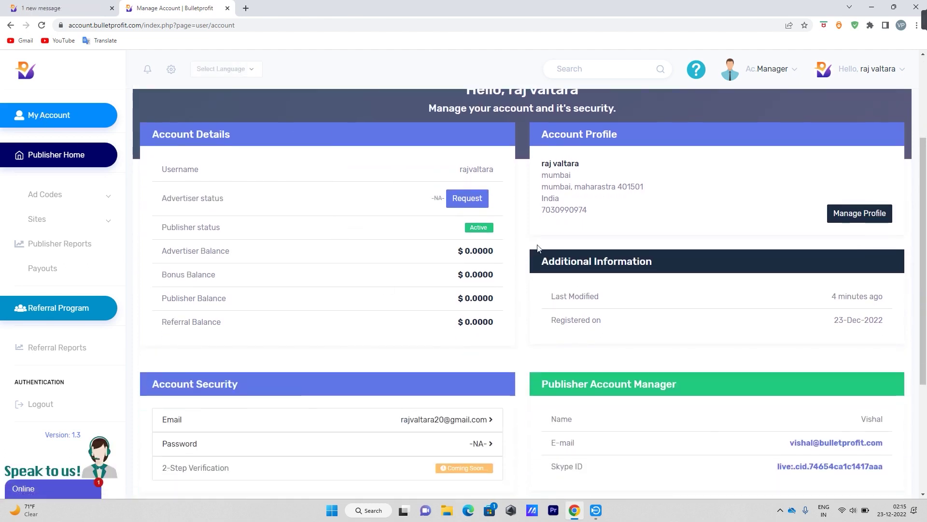
scroll(490, 256, "down", 4)
scroll(190, 313, "up", 3)
scroll(638, 331, "up", 2)
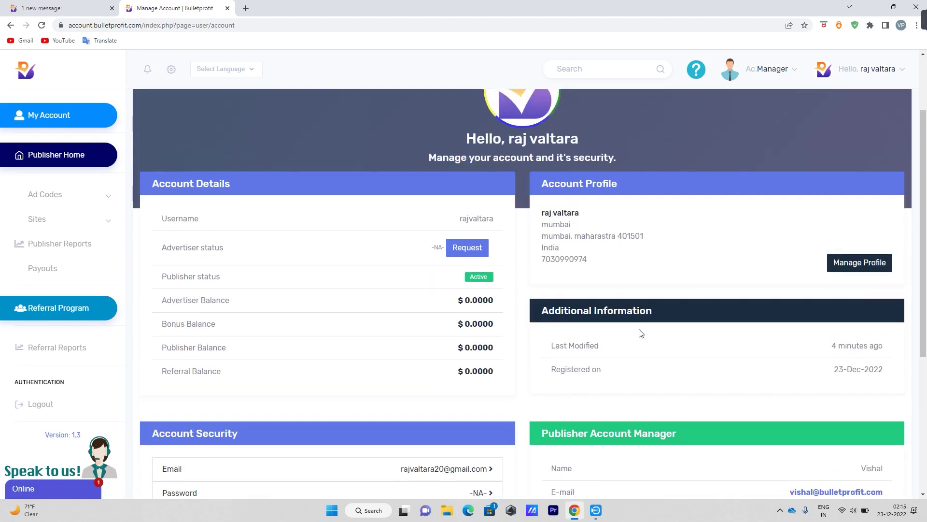
scroll(641, 333, "down", 1)
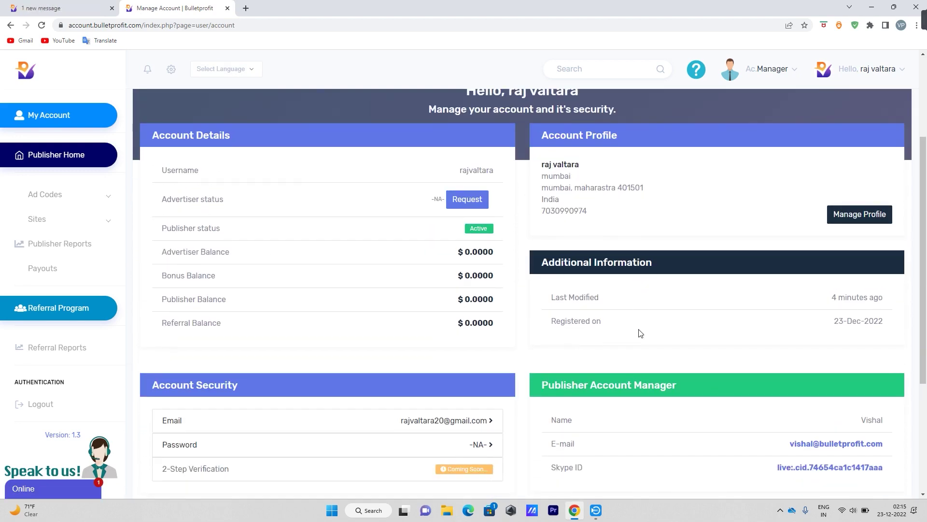
scroll(458, 427, "down", 2)
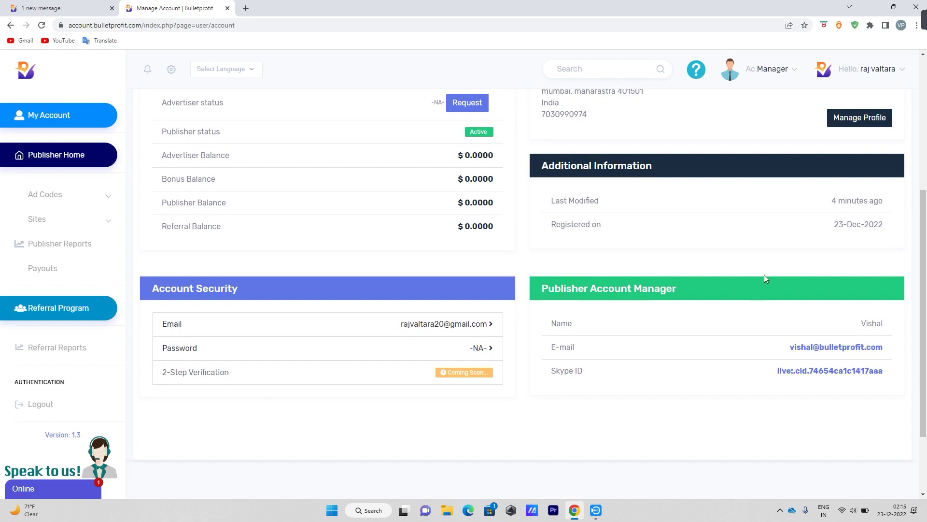
scroll(473, 405, "up", 5)
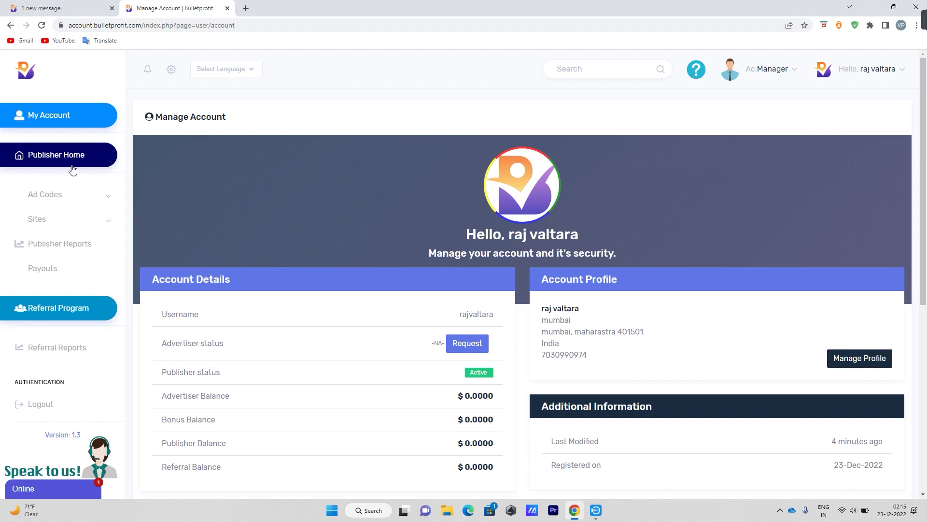
left_click(22, 159)
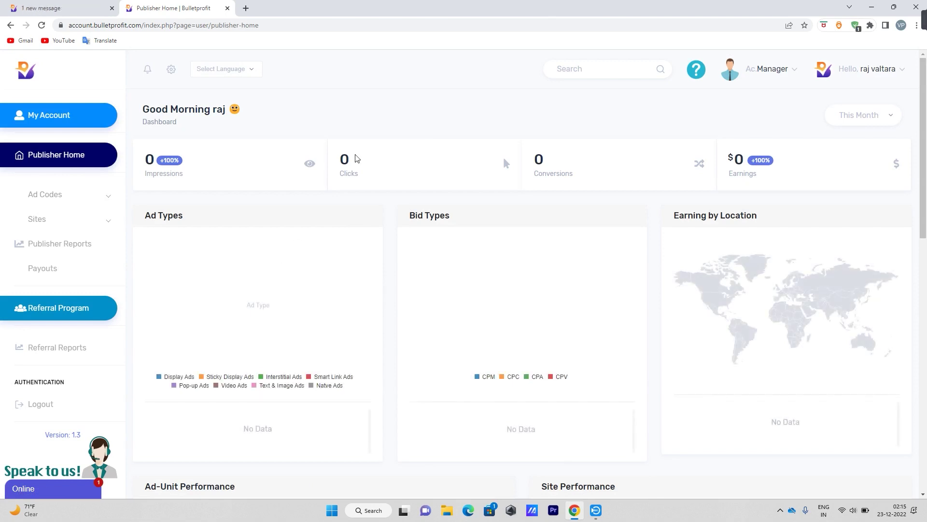
Highlight the dashboard's Impressions, Clicks, Conversions and Earnings figures.
double_click(185, 174)
left_click_drag(340, 173, 377, 175)
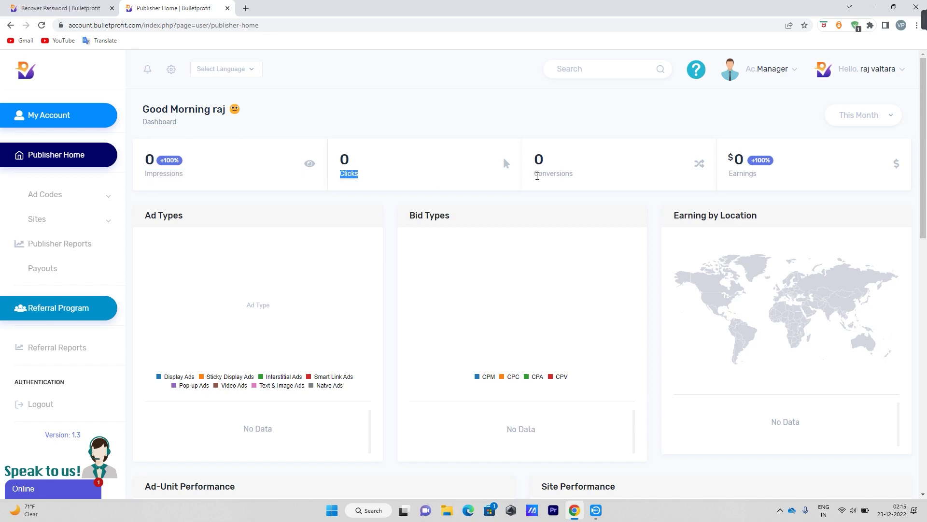
left_click(538, 175)
double_click(587, 180)
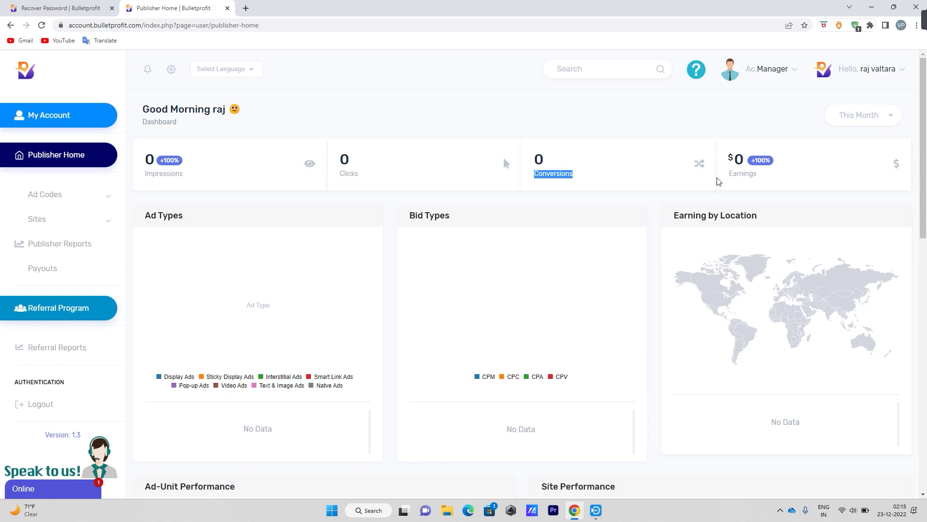
left_click_drag(729, 175, 757, 172)
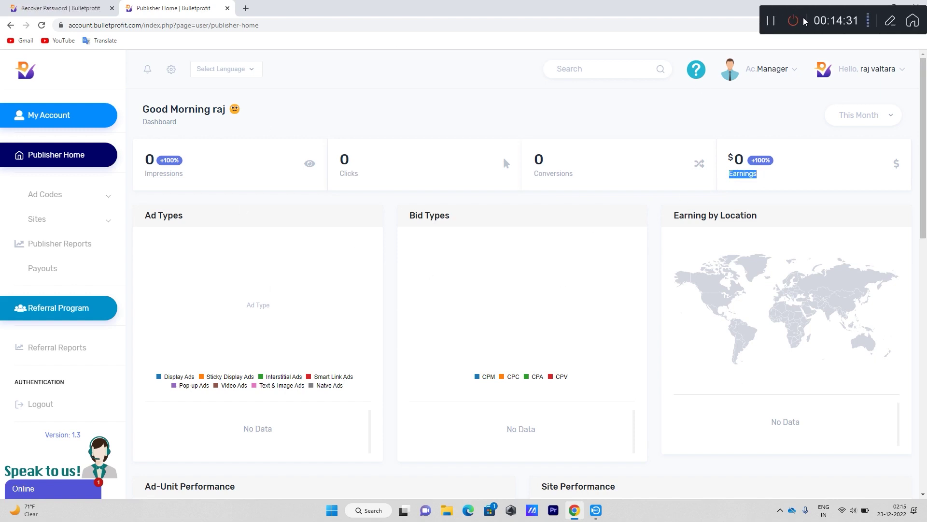
left_click(804, 22)
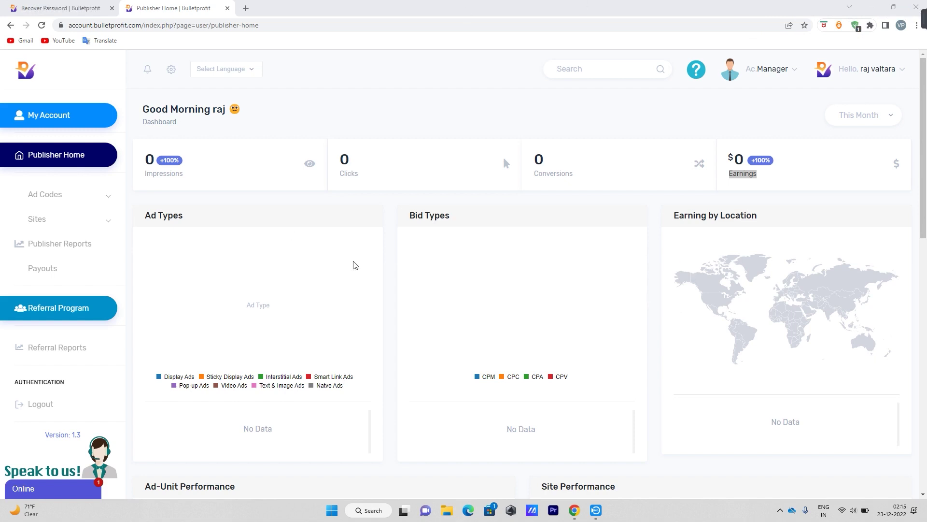
left_click(178, 215)
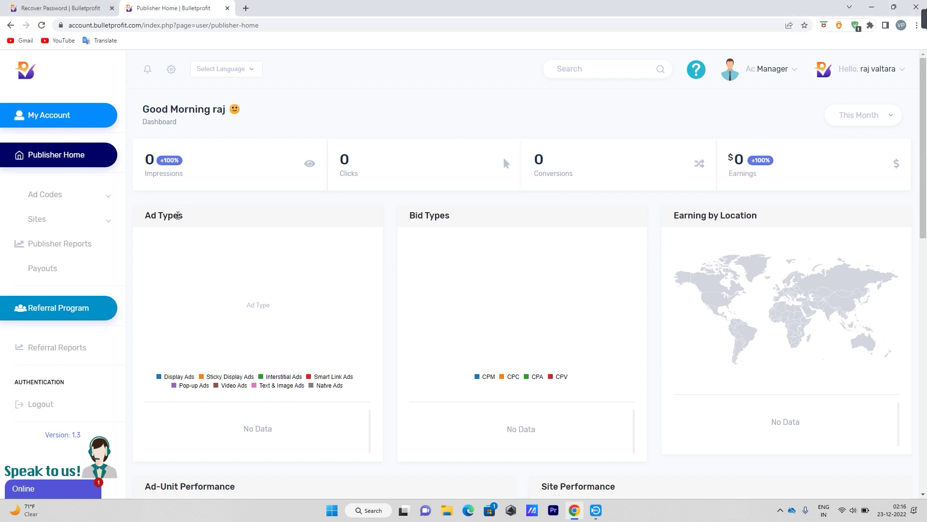
Point out the Bid Types chart and Earning by Location map, then expand Sites.
left_click_drag(410, 215, 580, 285)
left_click_drag(651, 220, 779, 220)
left_click(779, 220)
scroll(359, 256, "down", 8)
scroll(359, 256, "up", 8)
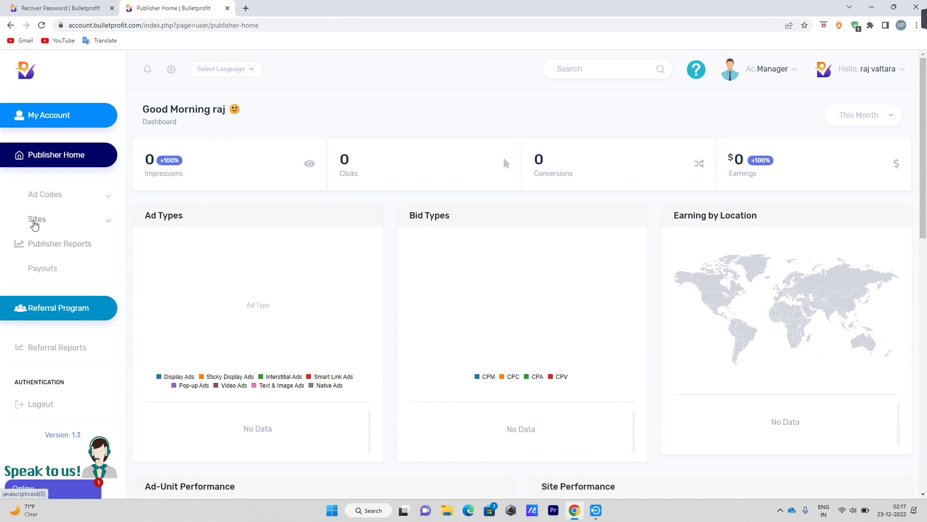
left_click(105, 222)
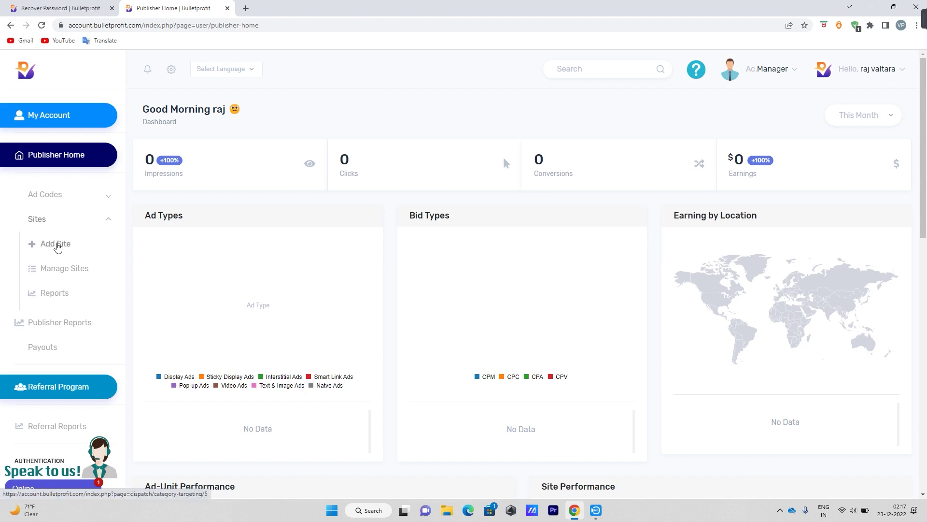
On the Add Site form, enter valtaramarkets.in as the site address and submit it.
left_click(57, 245)
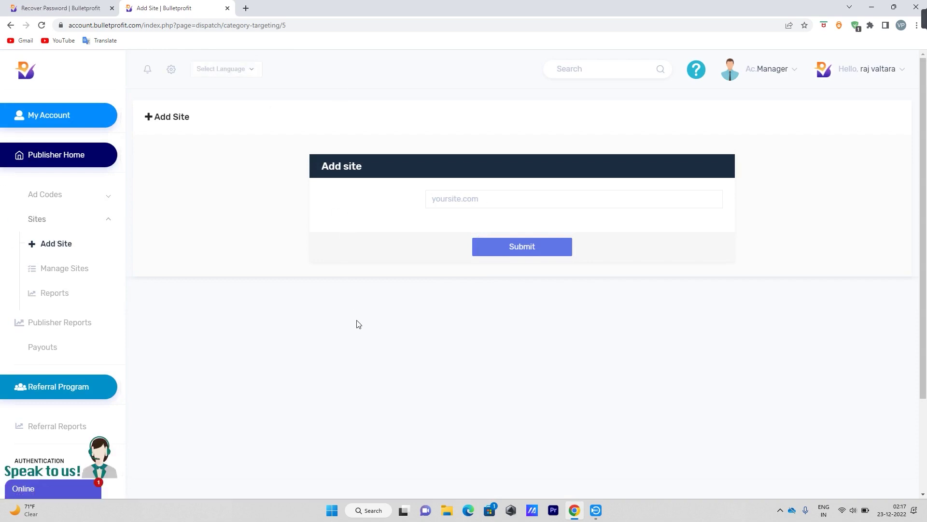
left_click(451, 196)
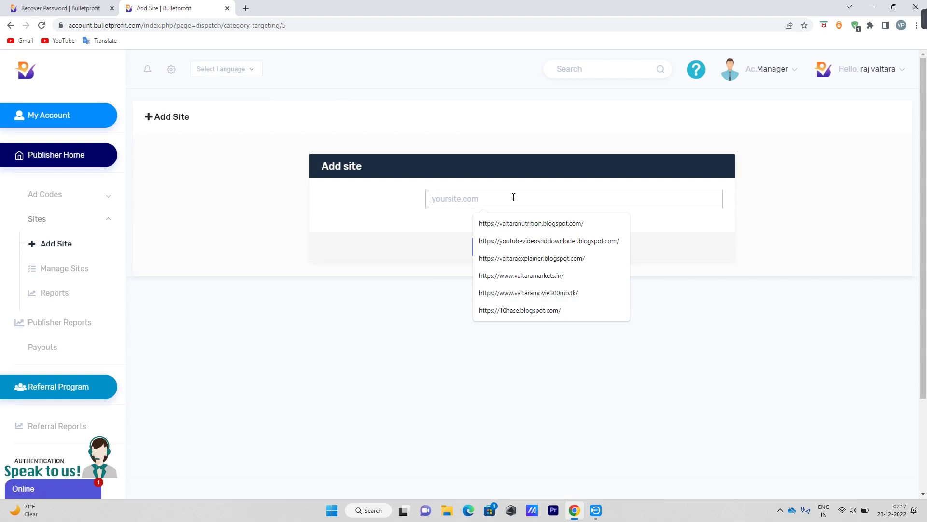
left_click(522, 275)
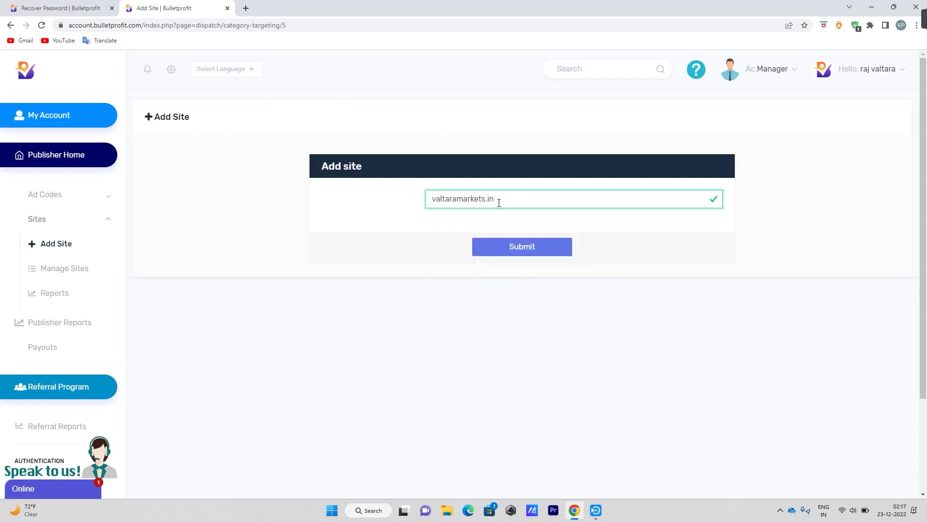
left_click_drag(500, 199, 430, 209)
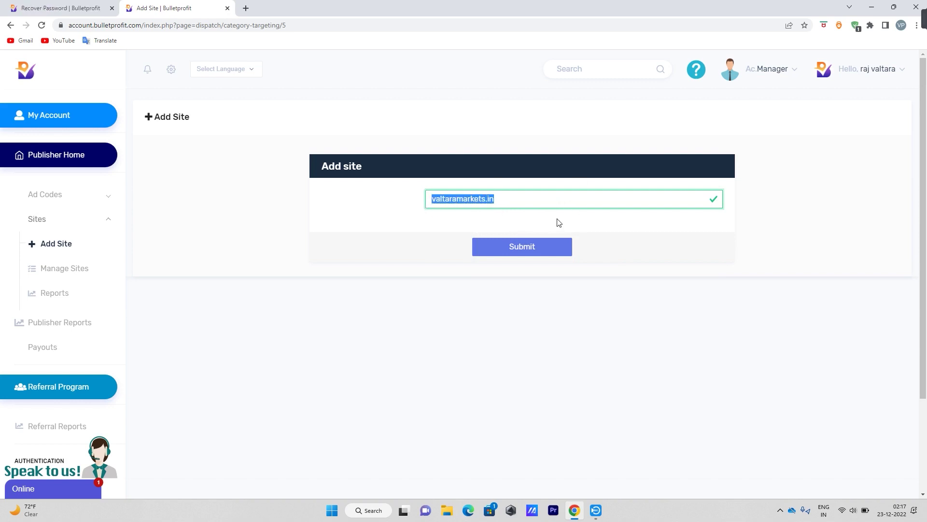
left_click(532, 247)
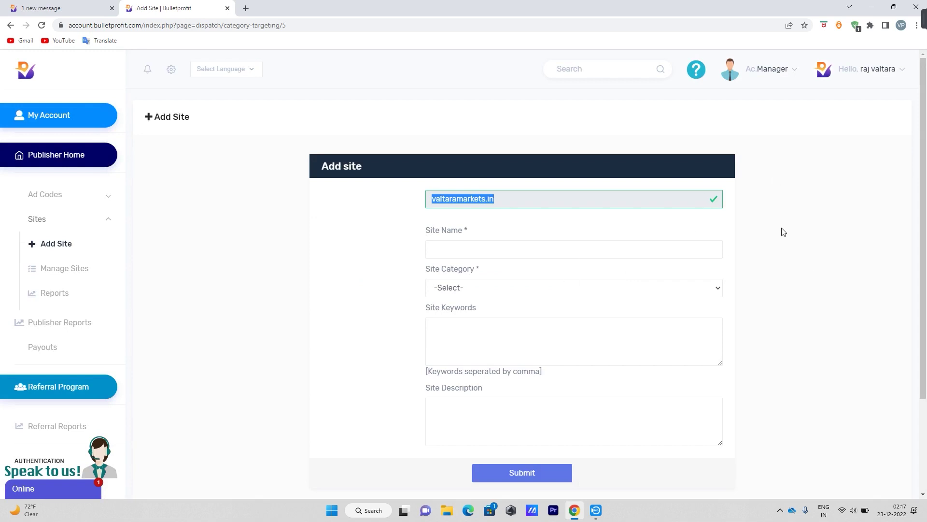
Enter 'valtara markets' as the site name and choose Marketing as the category.
left_click(484, 237)
left_click(474, 241)
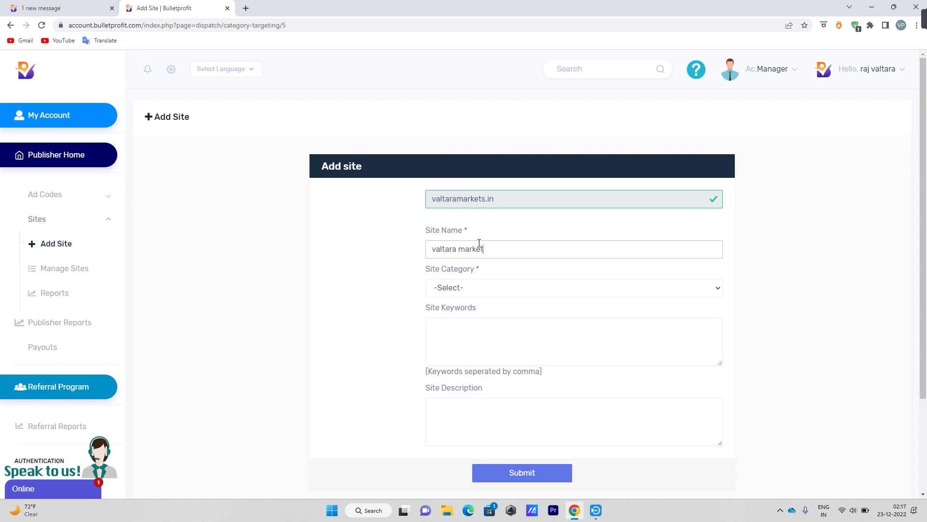
left_click(469, 290)
scroll(486, 440, "down", 10)
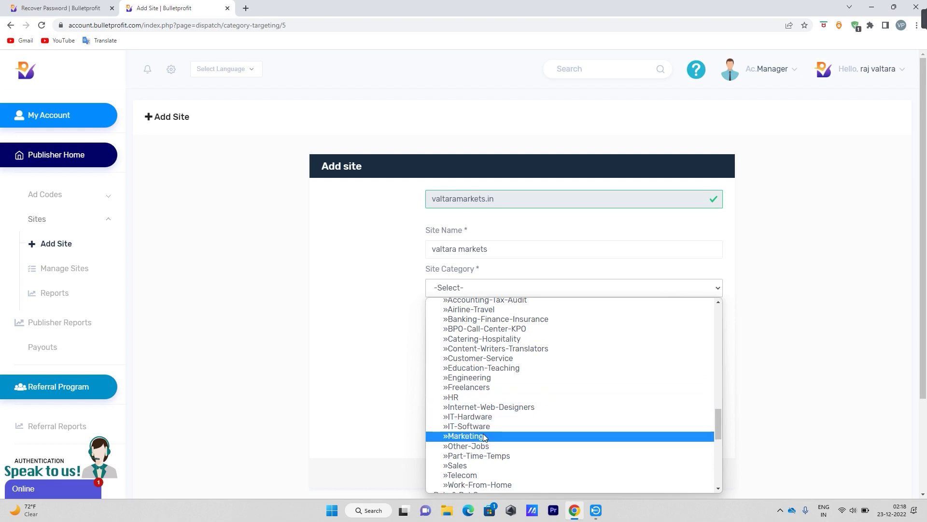
left_click(484, 437)
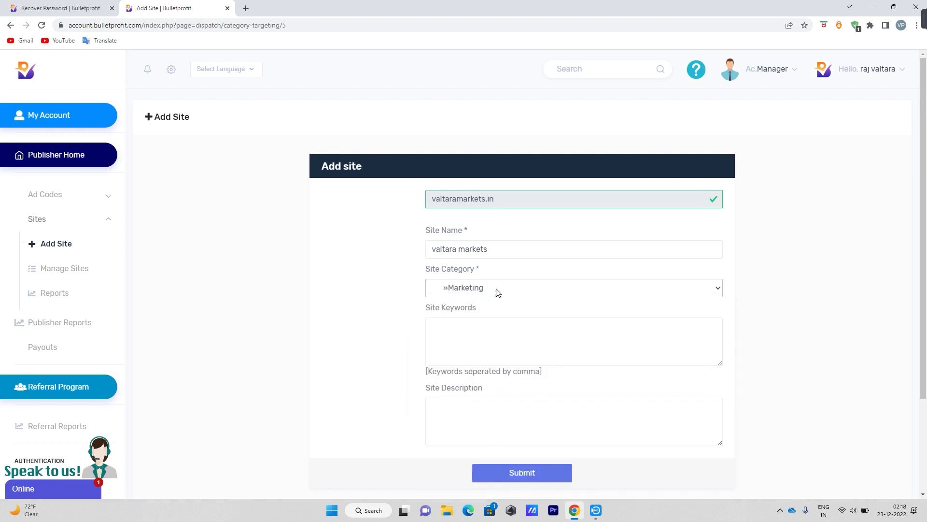
Enter the keyword 'digital marketing,' and move into the Site Description field.
left_click(489, 318)
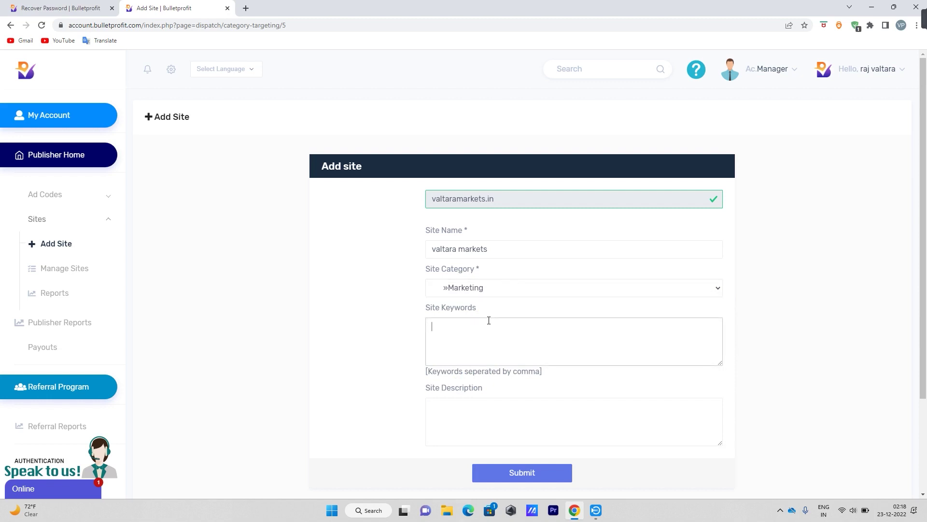
left_click_drag(486, 310, 410, 307)
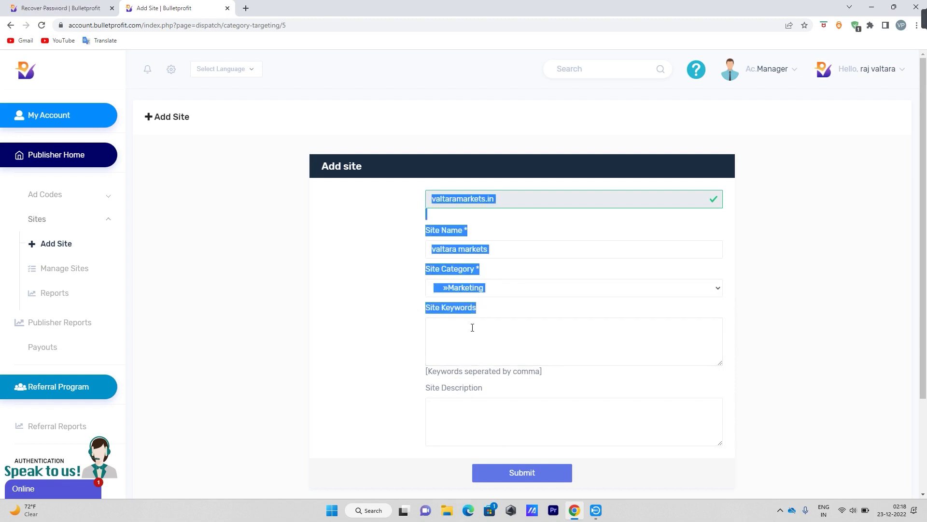
left_click(494, 313)
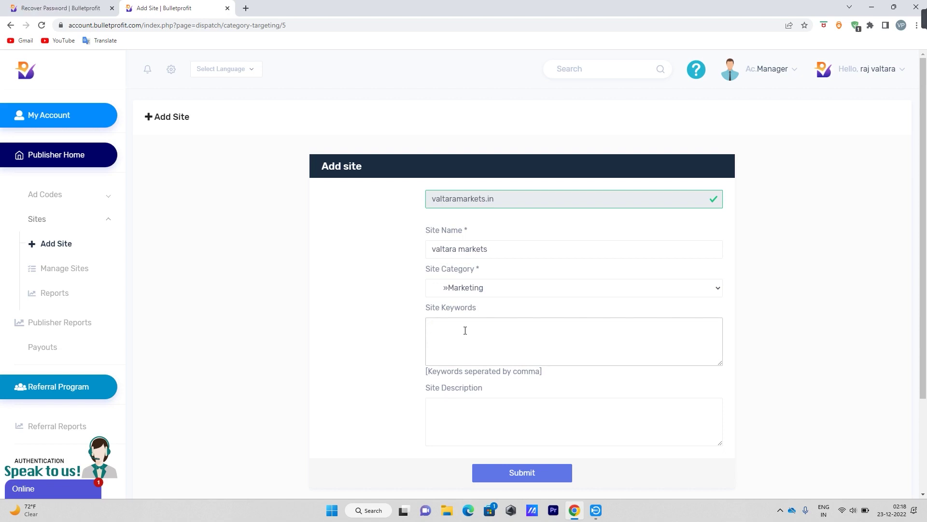
type("gital marketing")
key("Return")
key("BackSpace")
type(",")
scroll(415, 270, "down", 3)
key("Return")
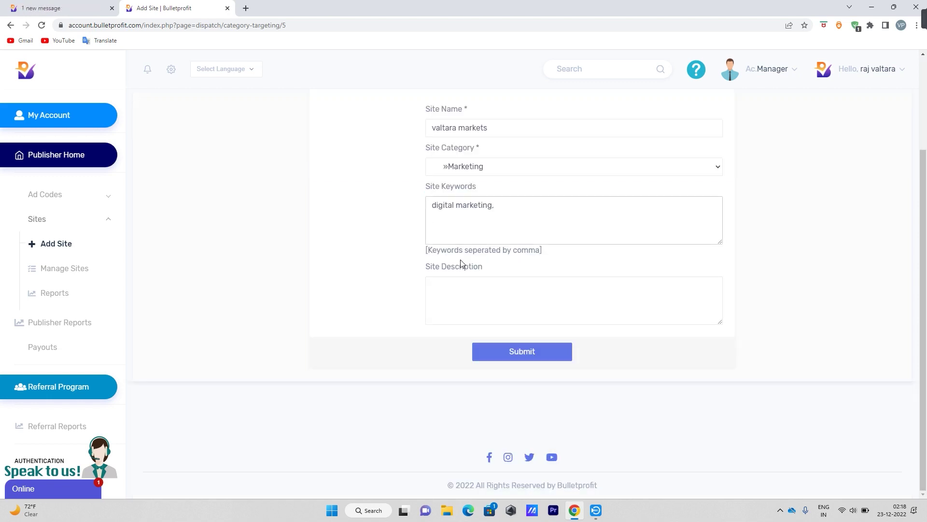
left_click_drag(427, 270, 495, 273)
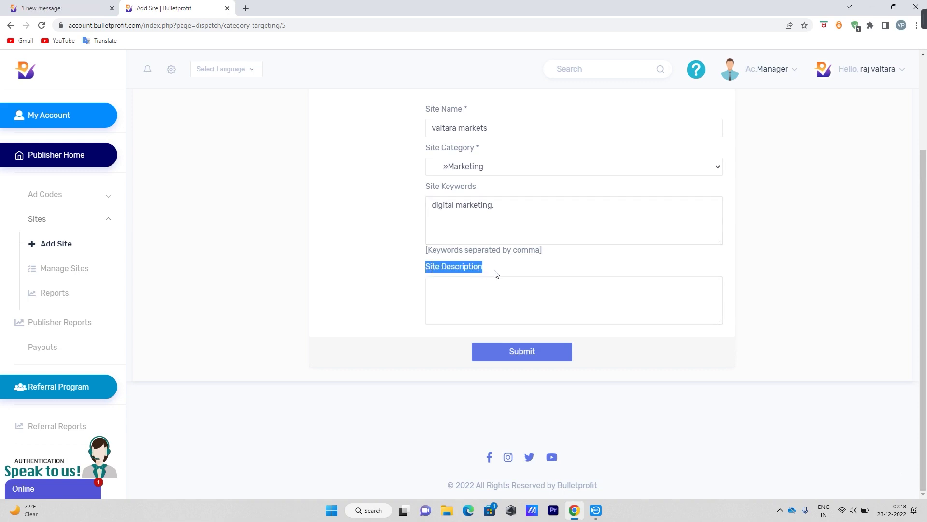
left_click(480, 281)
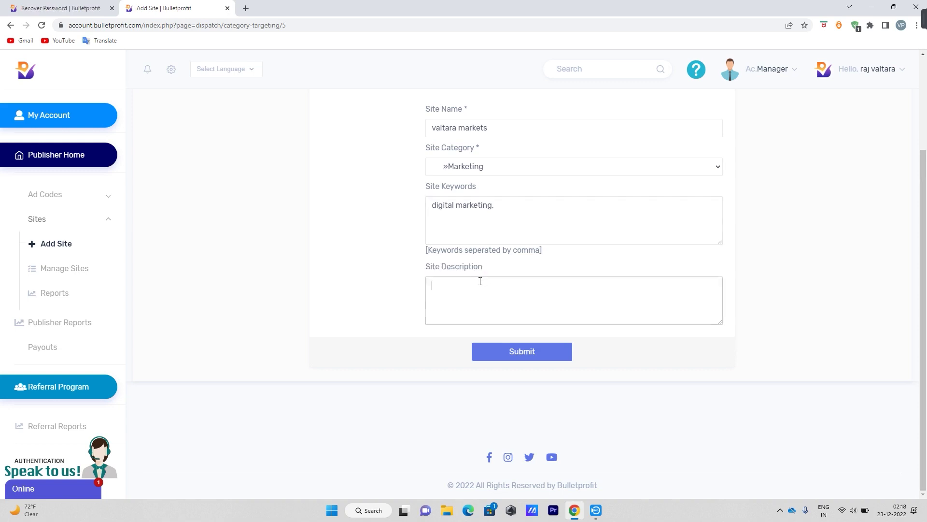
In a new browser tab, search Google for 'valtara markets'.
left_click(246, 9)
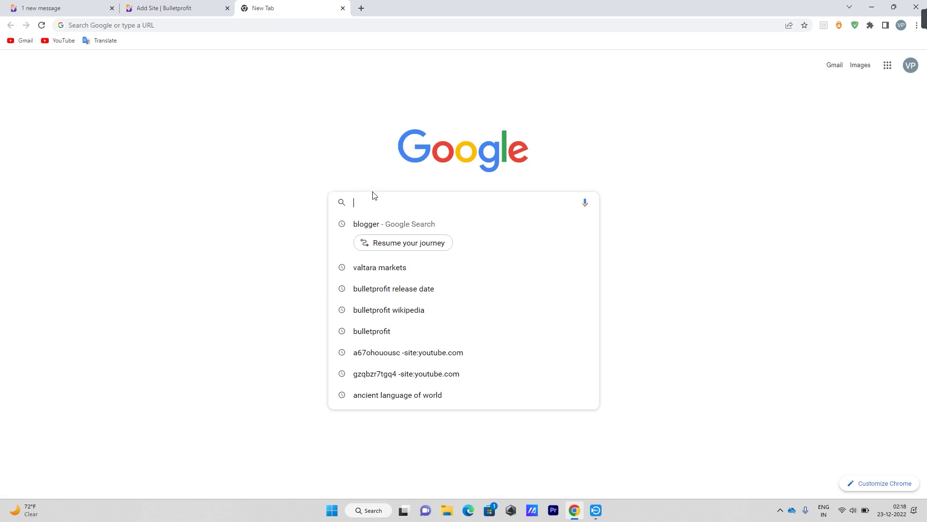
left_click(374, 224)
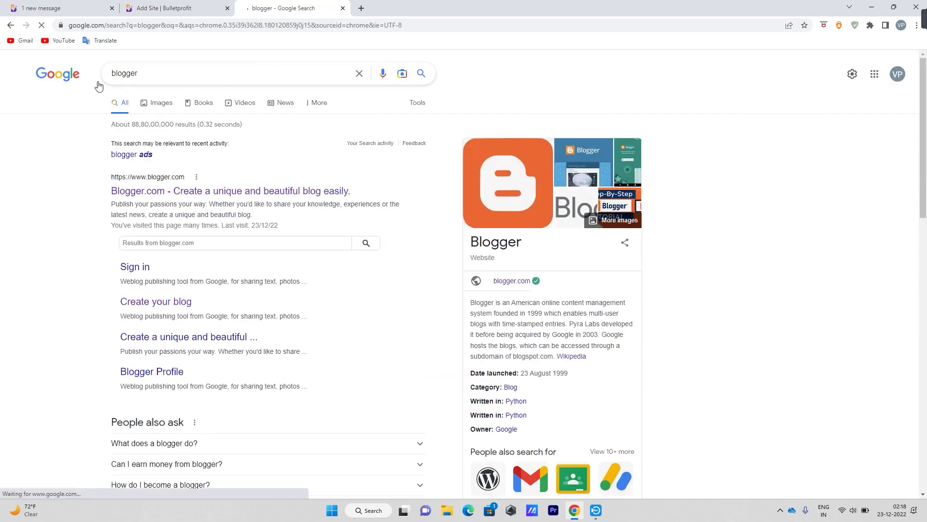
left_click(10, 25)
left_click(463, 203)
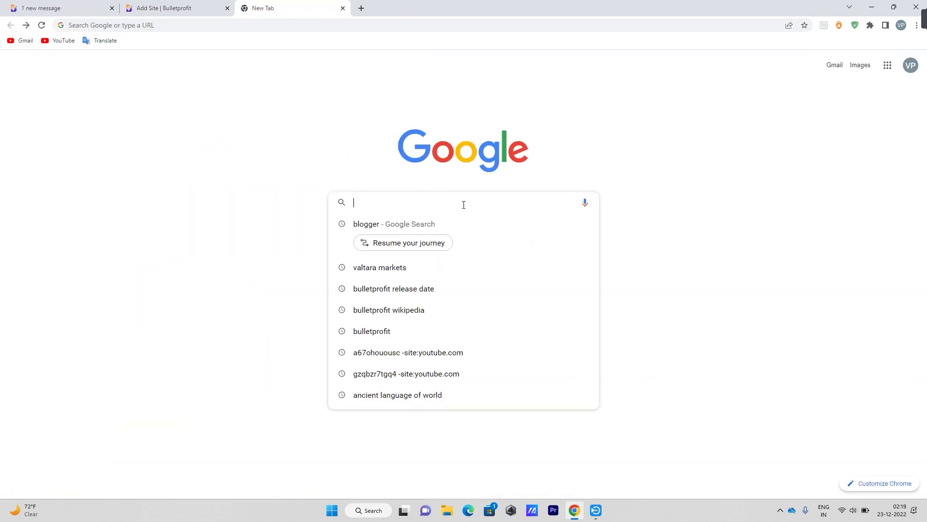
left_click(399, 269)
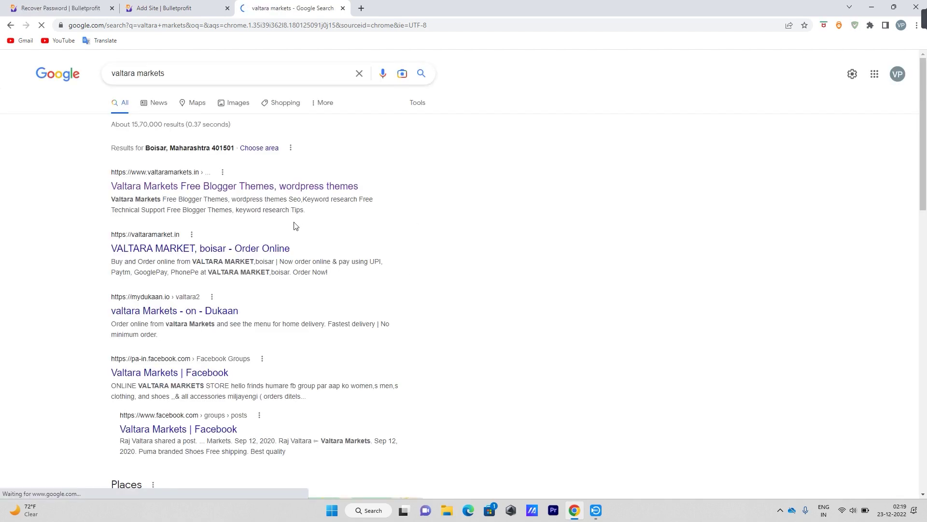
Copy the first result's description text and return to the Add Site tab.
left_click_drag(108, 198, 313, 213)
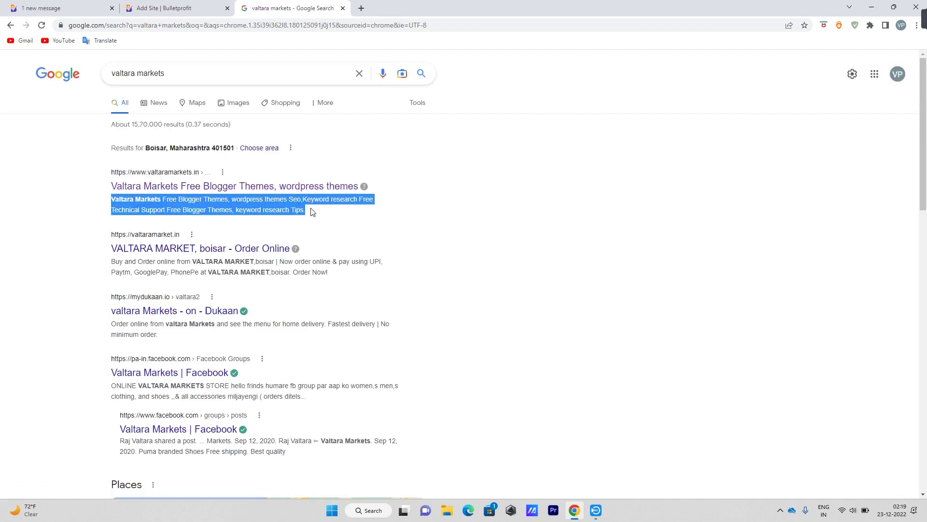
right_click(313, 212)
left_click(322, 209)
left_click(139, 4)
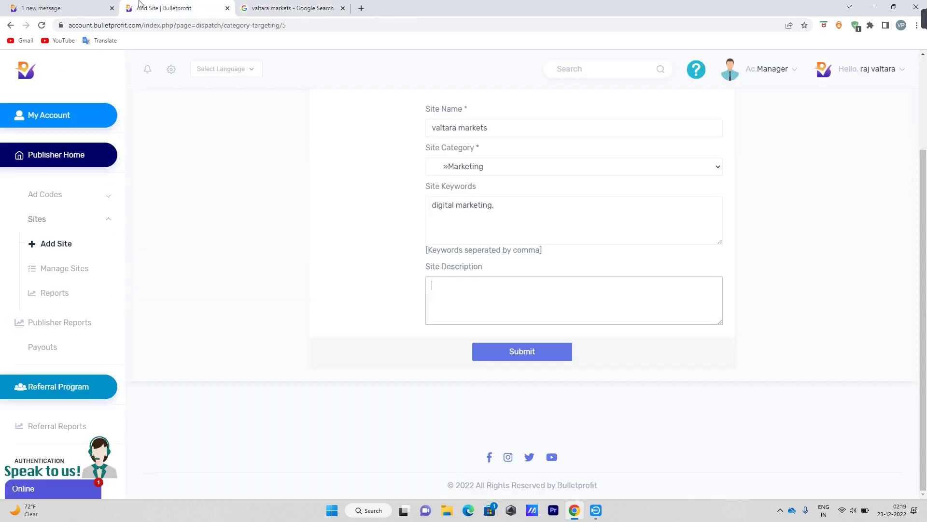
Paste the copied Valtara Markets description into Site Description and submit the new site.
right_click(477, 308)
left_click(503, 382)
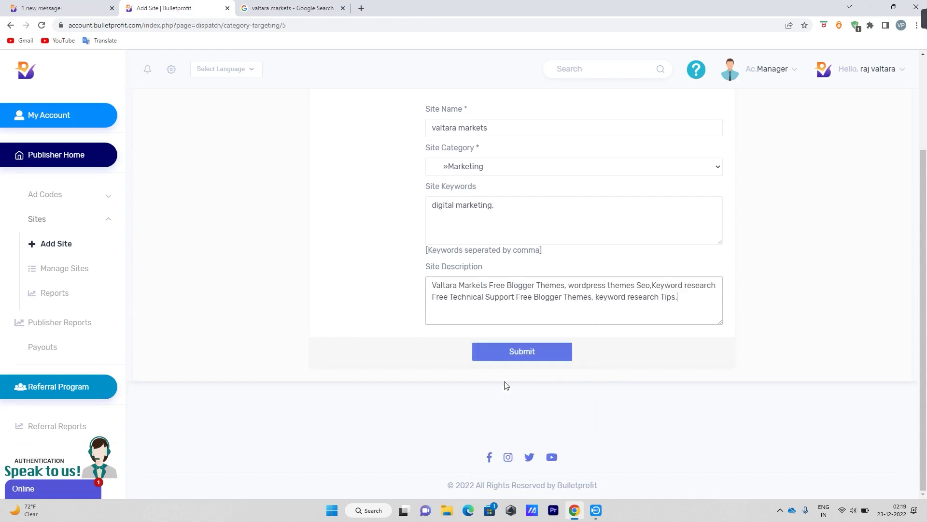
scroll(642, 375, "up", 1)
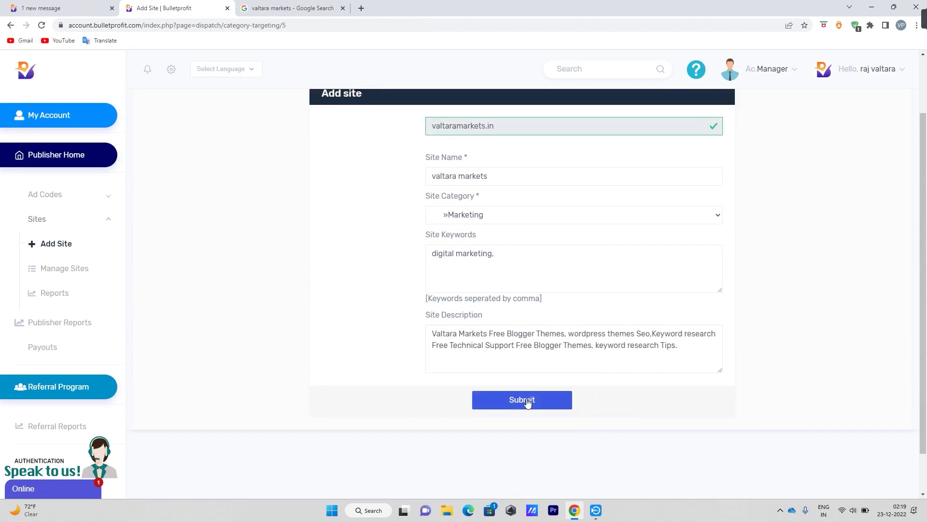
scroll(528, 400, "down", 1)
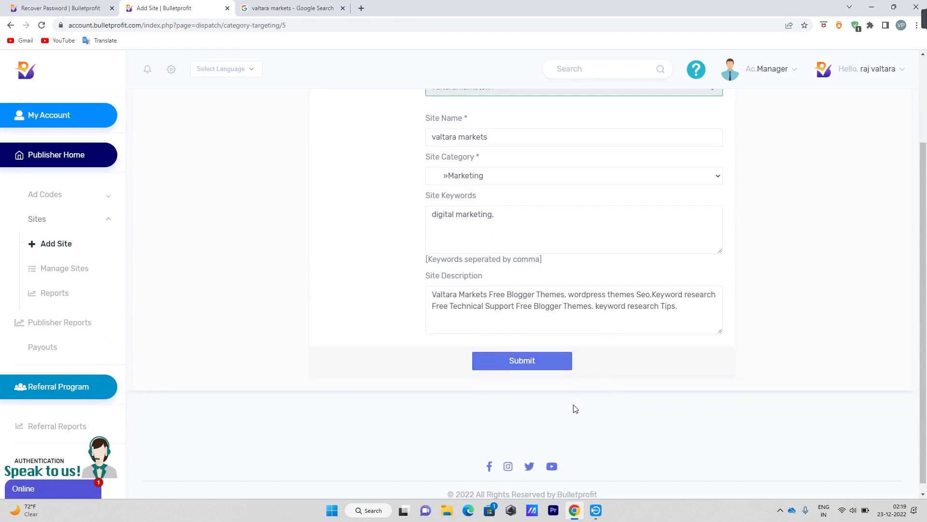
left_click(527, 355)
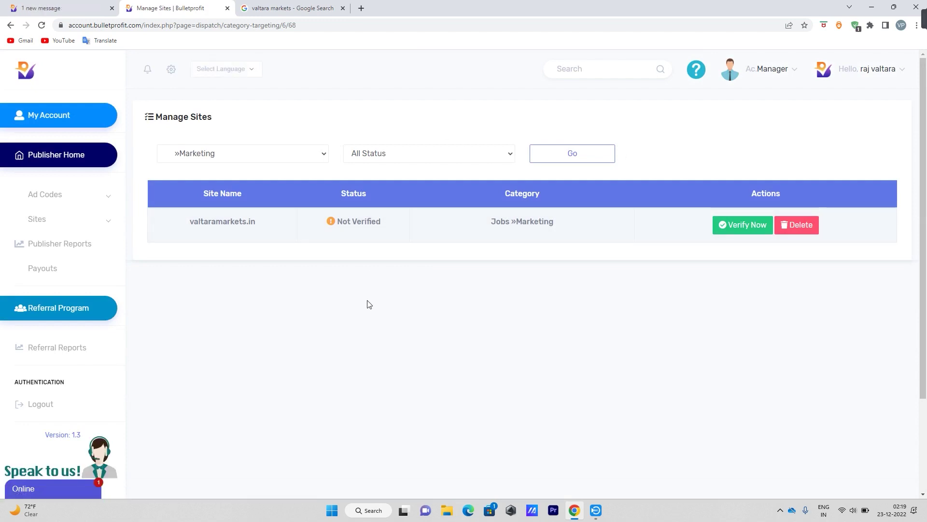
Review valtaramarkets.in's Site Name, Status and Category on Manage Sites, then start Verify Now.
left_click_drag(191, 223, 285, 224)
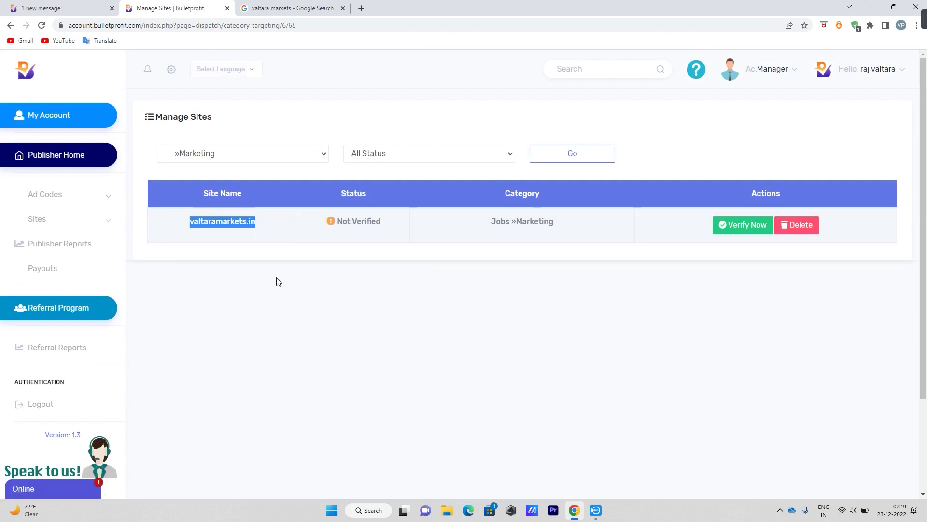
left_click(216, 193)
left_click_drag(202, 193, 268, 192)
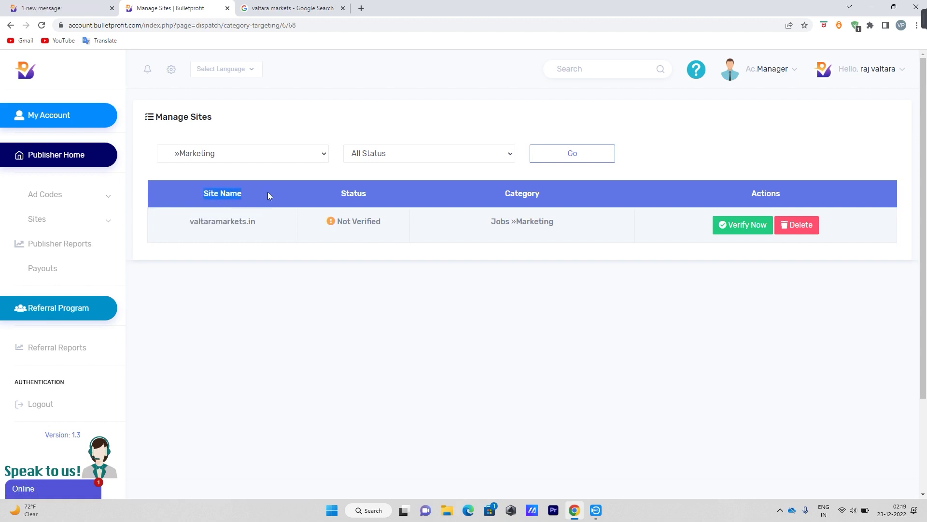
left_click_drag(342, 193, 367, 194)
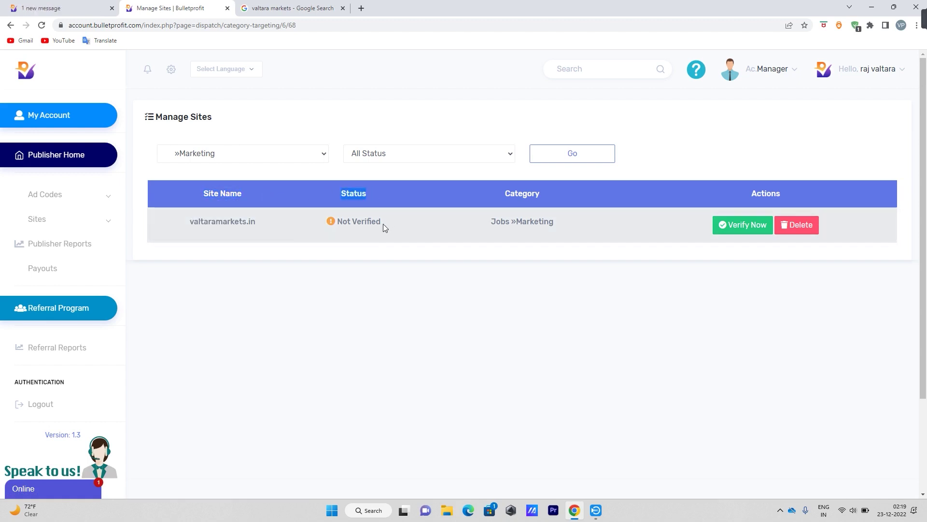
left_click_drag(502, 194, 550, 190)
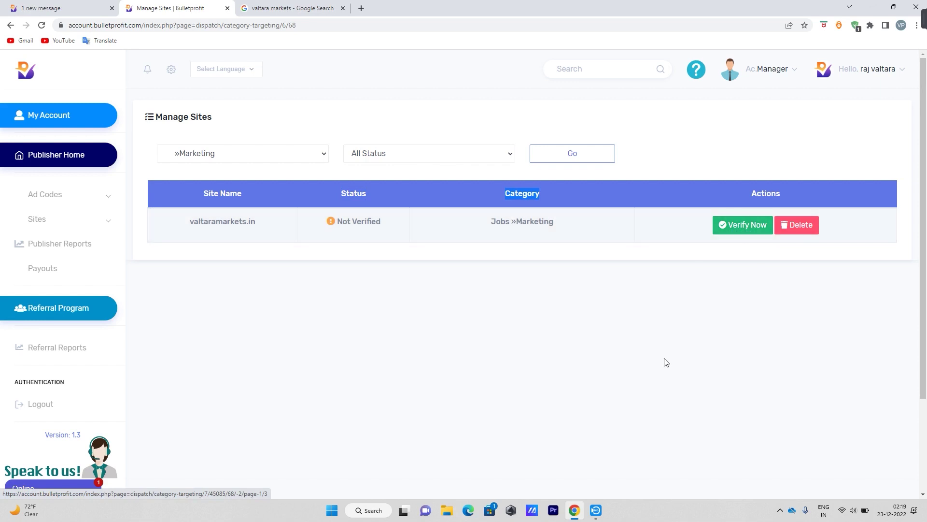
left_click(738, 230)
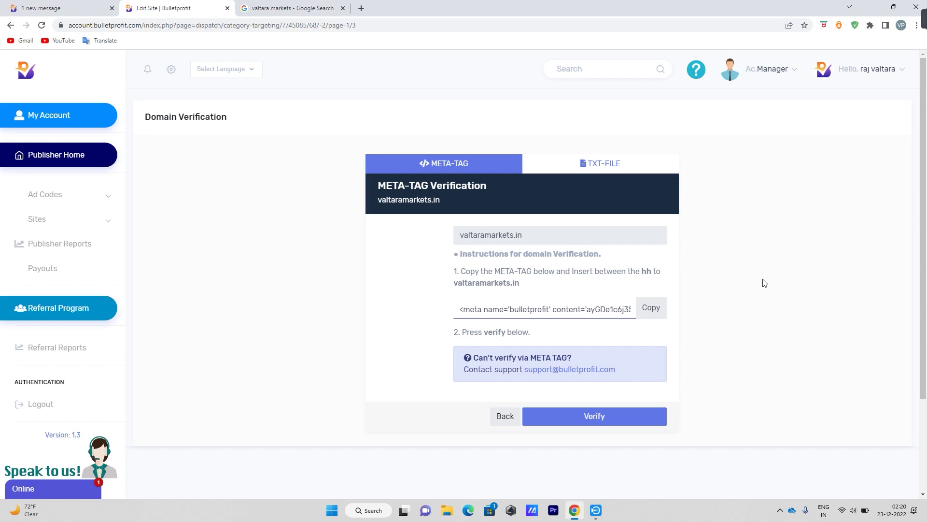
Copy the bulletprofit verification meta tag for valtaramarkets.in from the META-TAG tab.
double_click(466, 233)
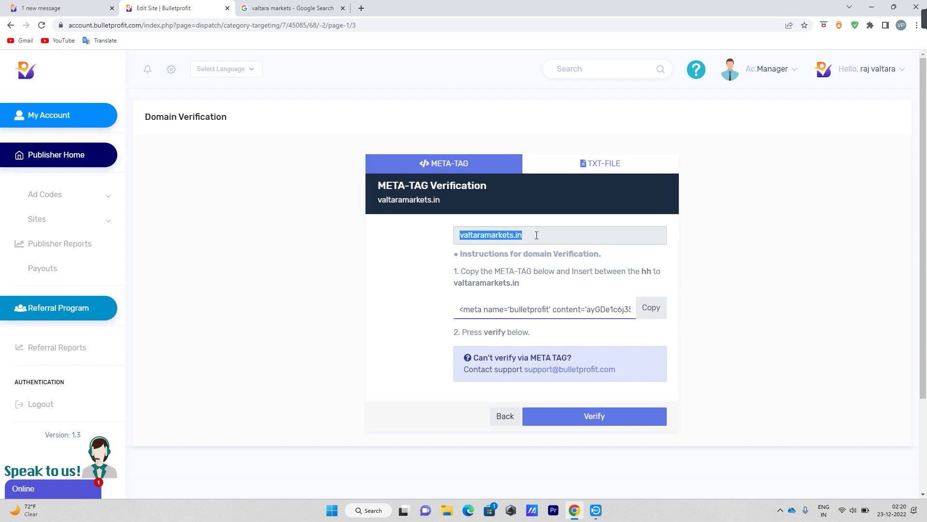
left_click(736, 274)
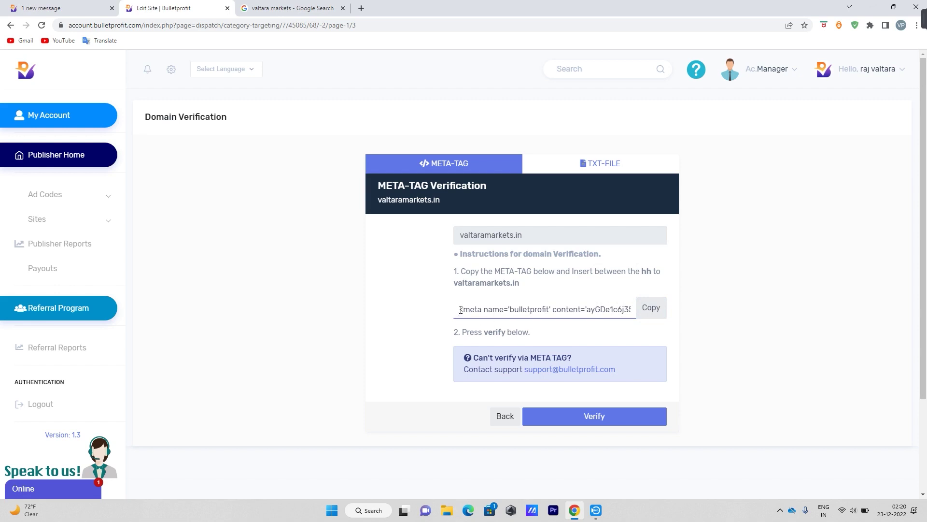
left_click(653, 308)
In a new Chrome tab, search 'blogger', open Blogger, and open the Valtara Markets theme's Edit HTML.
left_click(361, 8)
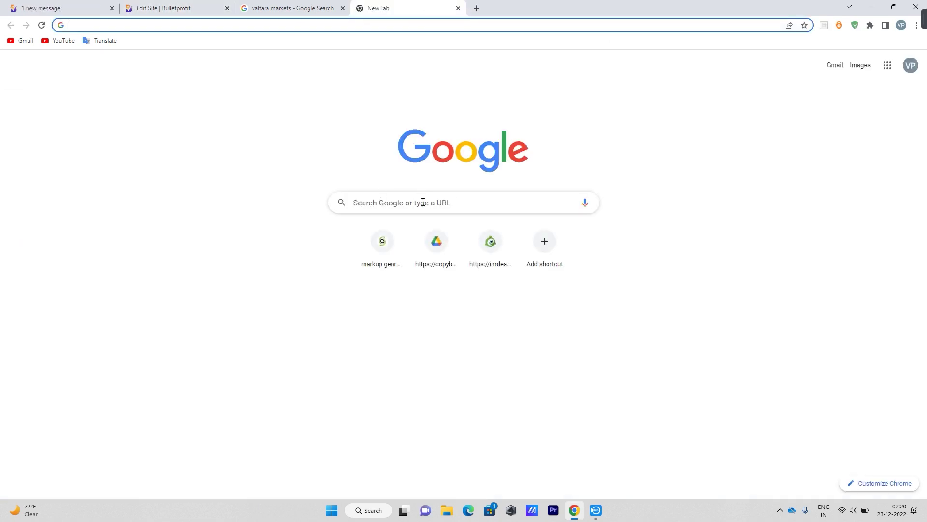
left_click(423, 202)
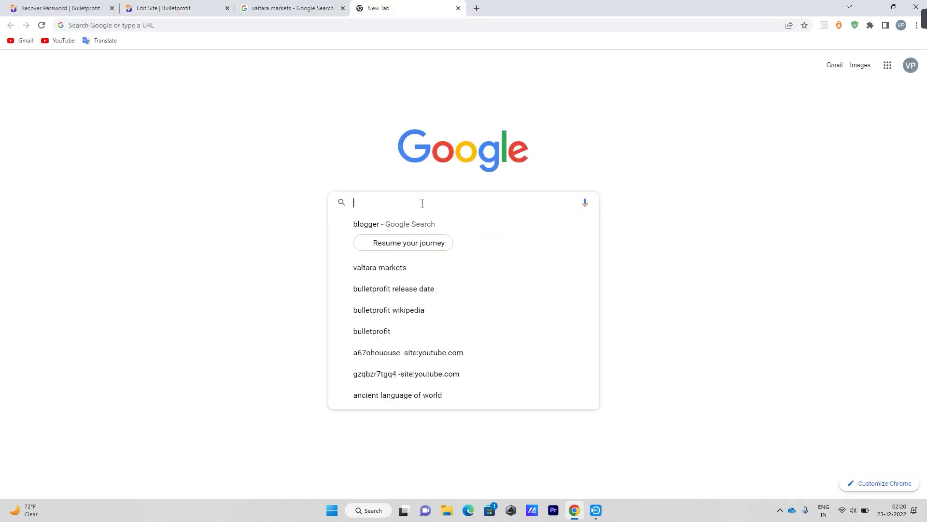
left_click(377, 225)
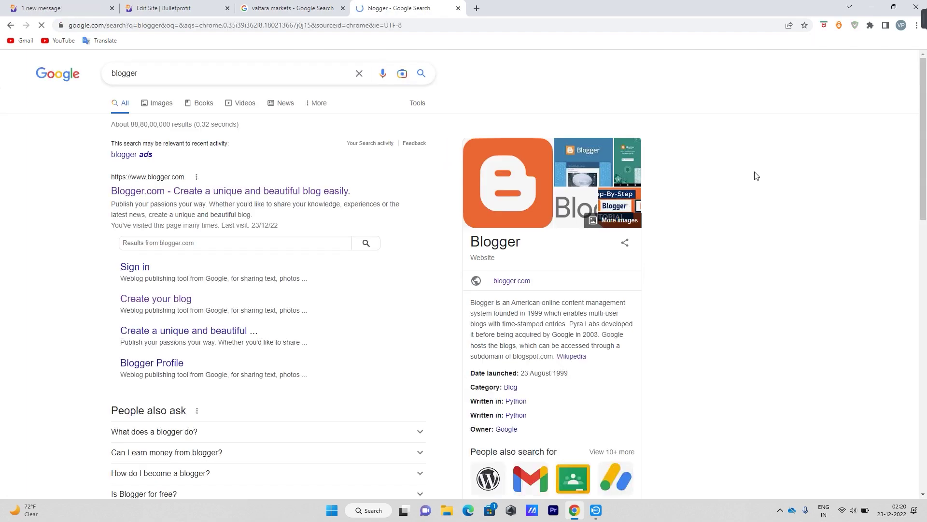
left_click(301, 191)
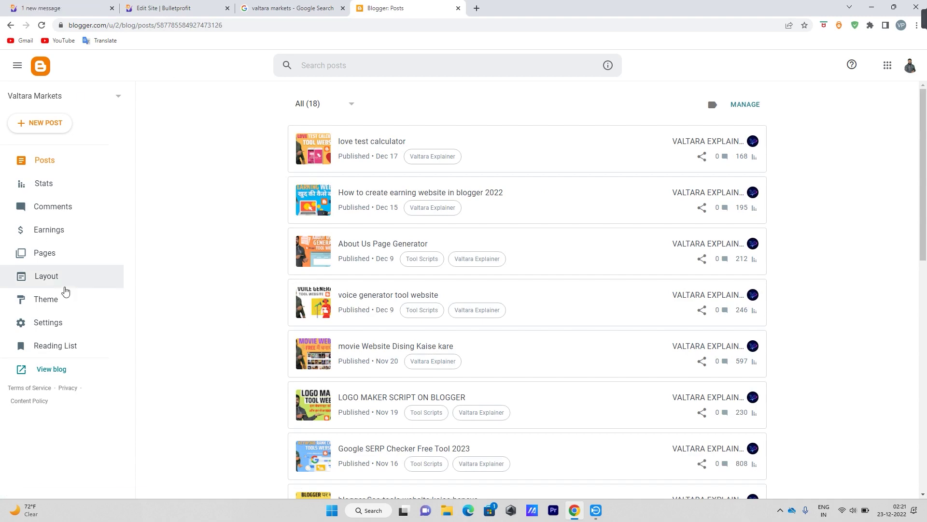
left_click(44, 300)
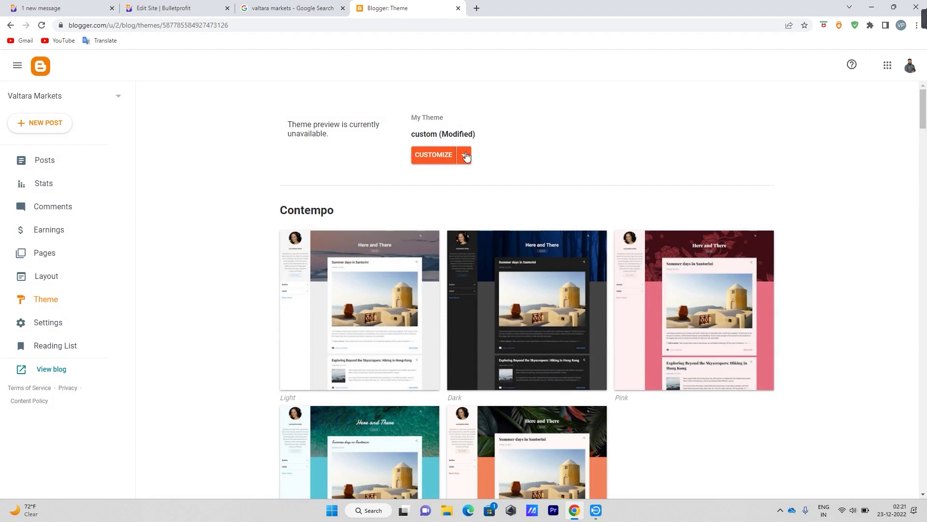
left_click(465, 156)
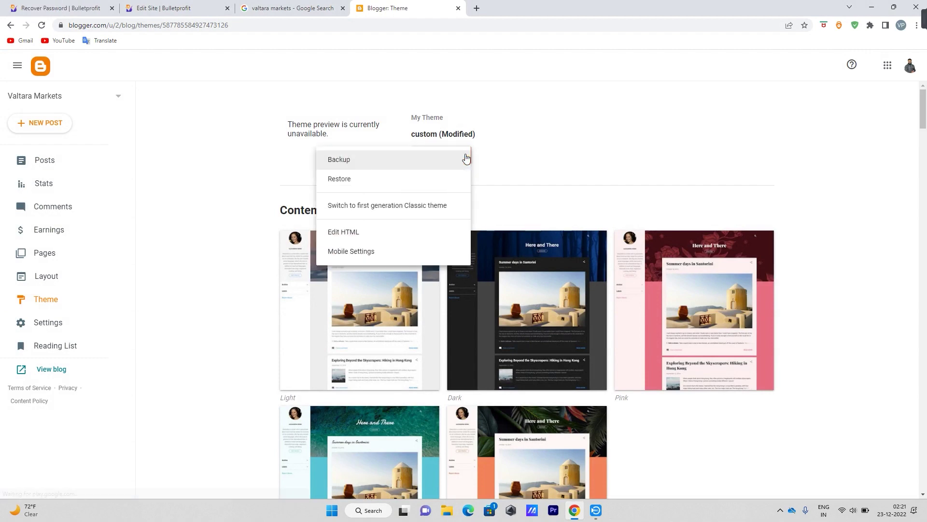
left_click(341, 233)
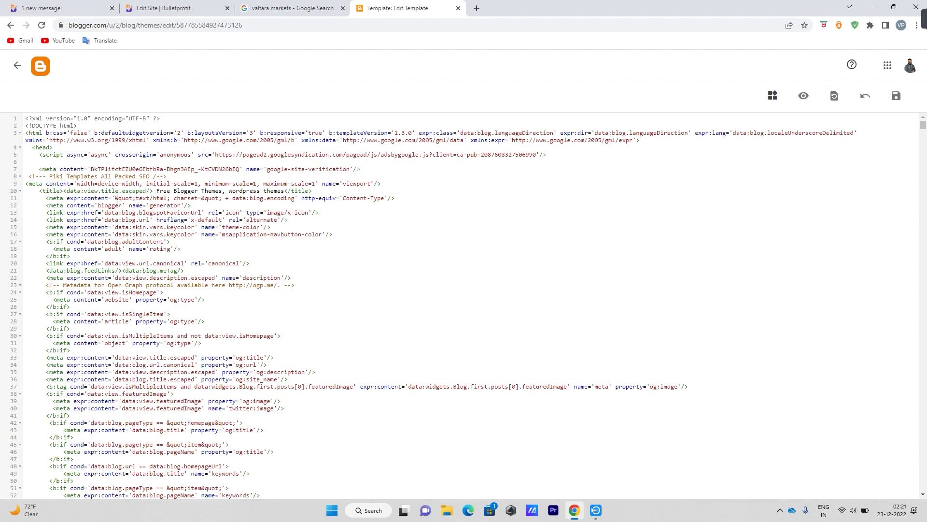
Insert blank lines directly below the <head> tag in the theme HTML.
left_click(31, 149)
left_click(56, 147)
left_click(39, 147)
left_click(55, 149)
left_click(39, 155)
key("Return")
key("Return")
key("Return")
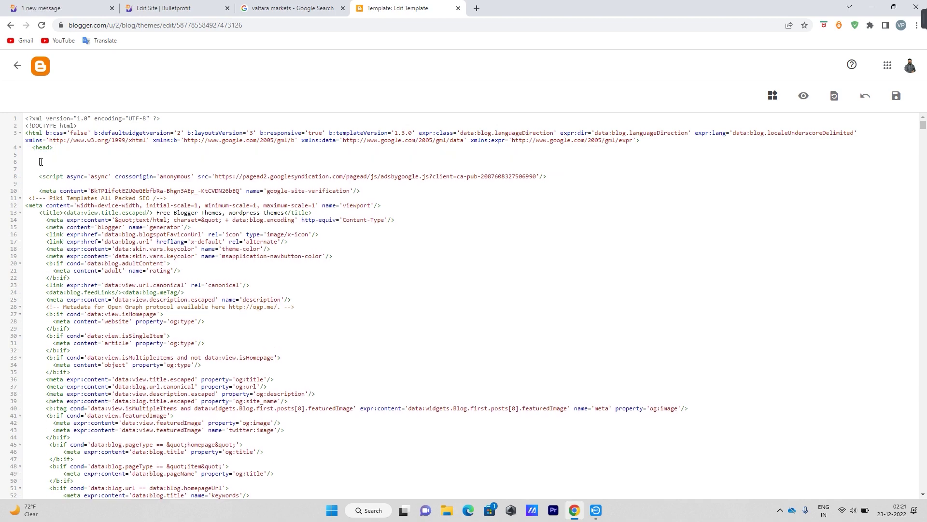
Paste the bulletprofit verification meta tag below <head> and save the theme.
right_click(40, 163)
left_click(64, 237)
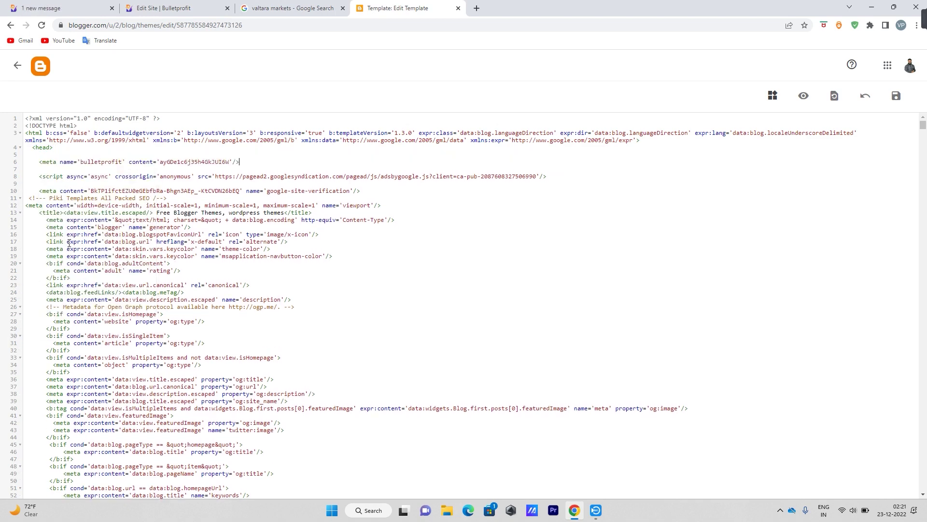
left_click_drag(256, 163, 210, 167)
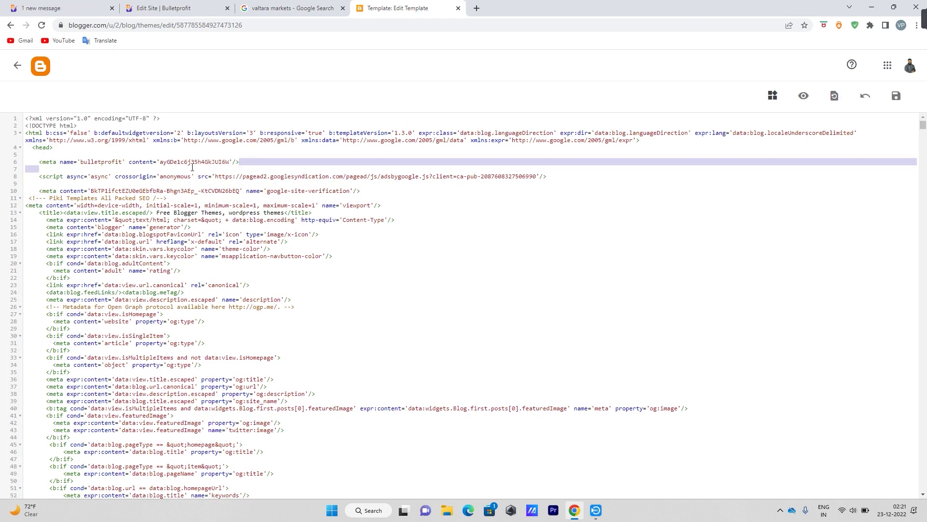
left_click_drag(67, 169, 35, 160)
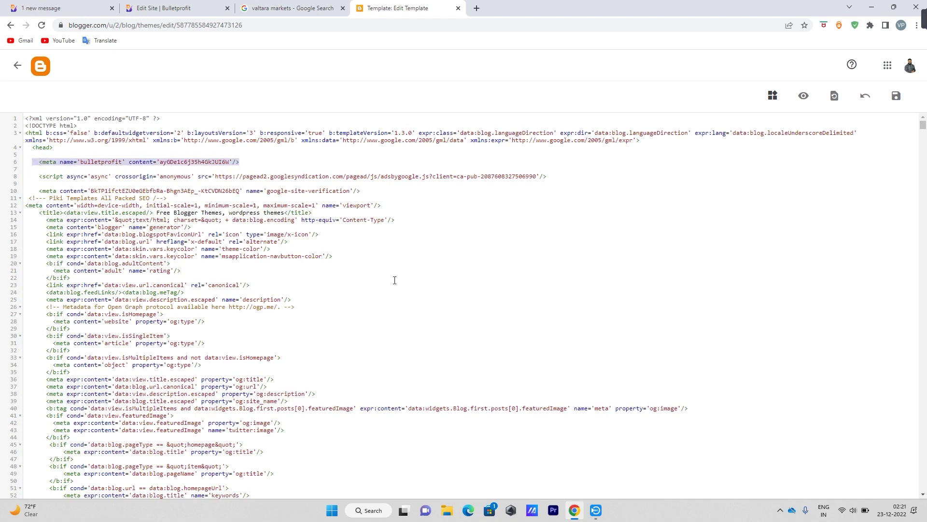
left_click(896, 96)
left_click(896, 96)
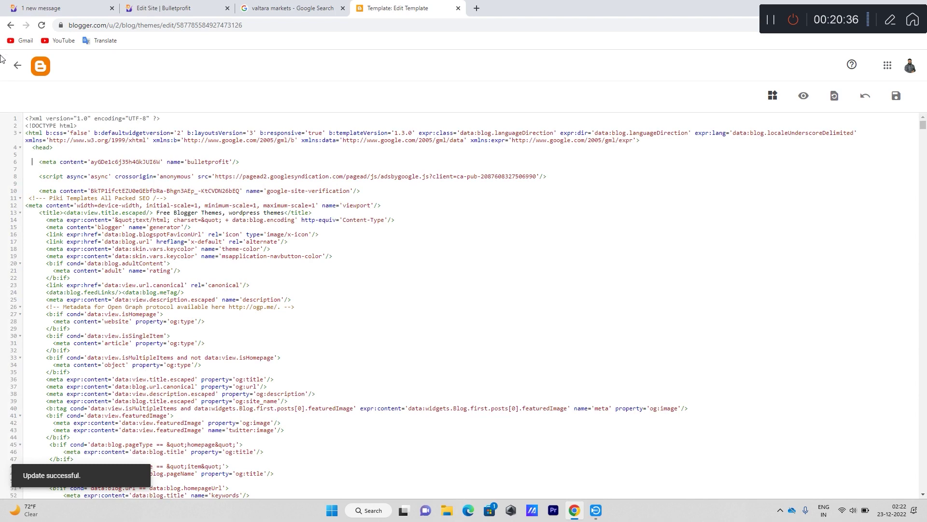
Back in Bulletprofit, verify valtaramarkets.in and confirm the Verification Successful message.
left_click(17, 66)
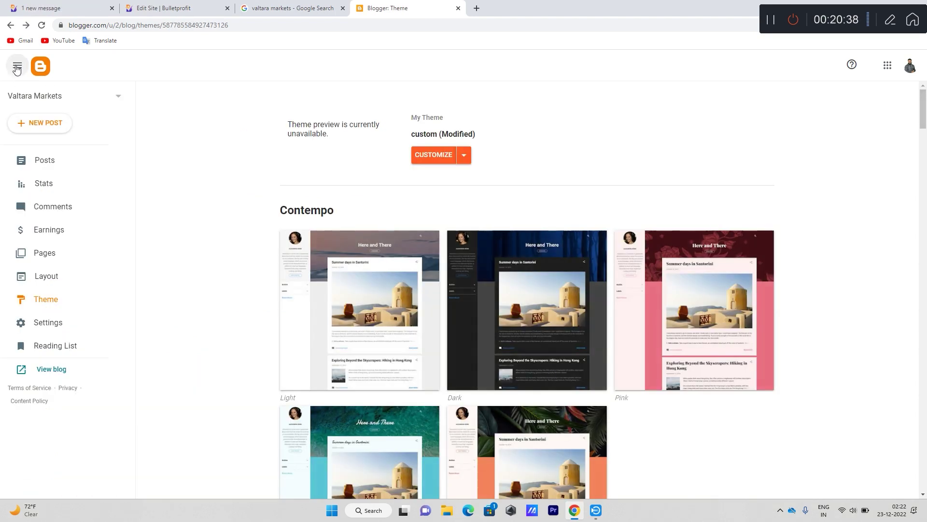
left_click(176, 8)
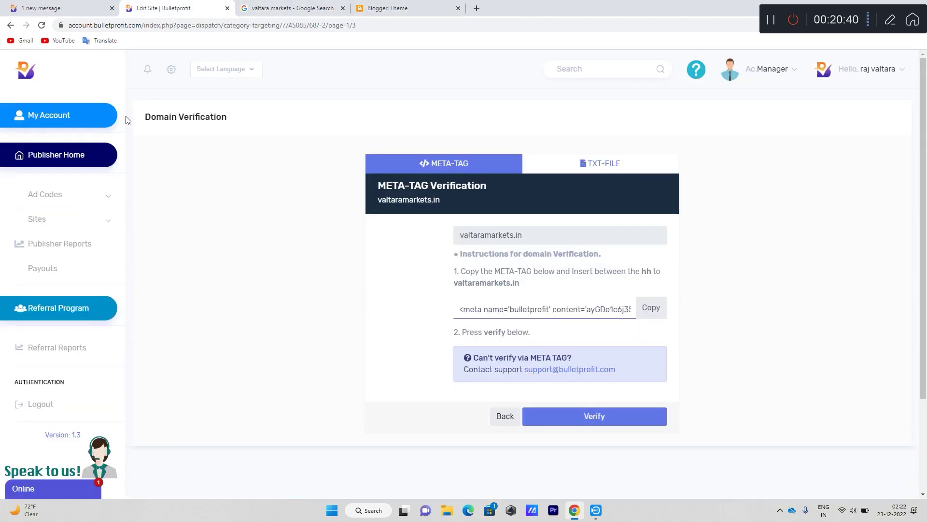
scroll(743, 347, "down", 1)
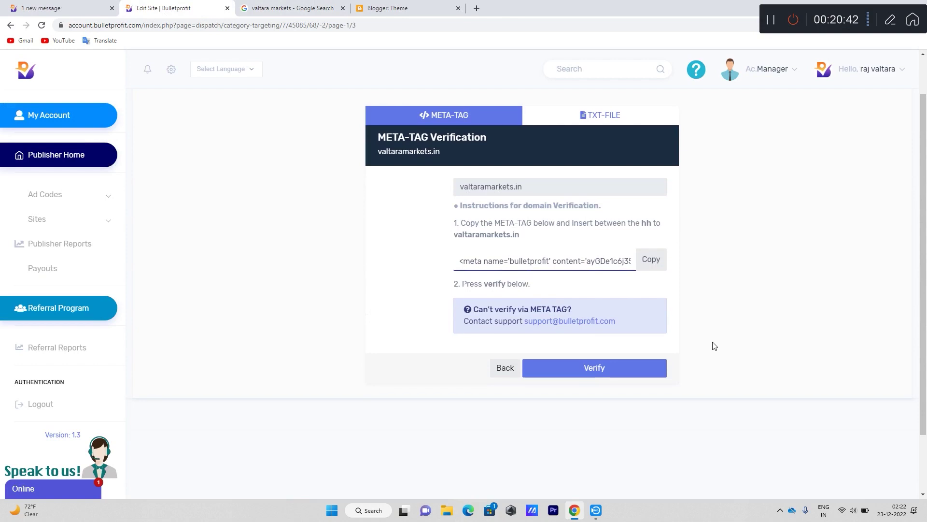
left_click(601, 369)
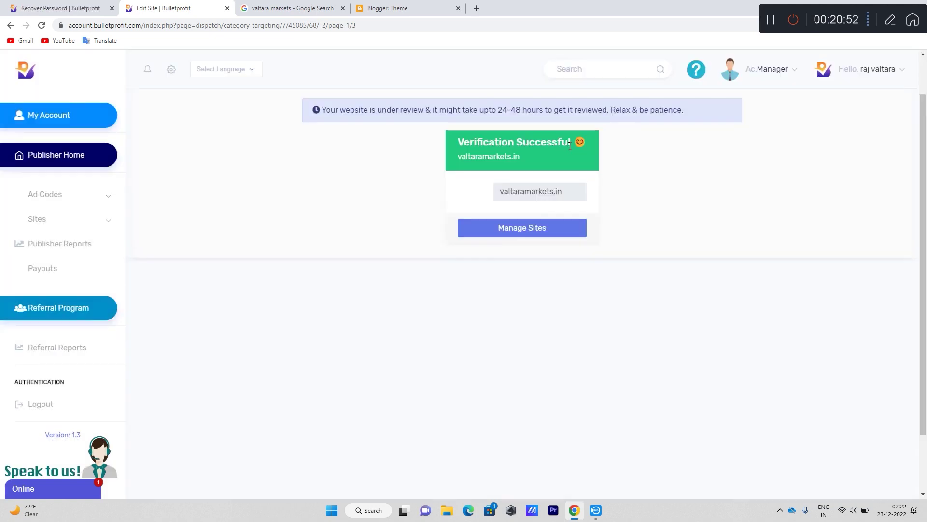
triple_click(547, 149)
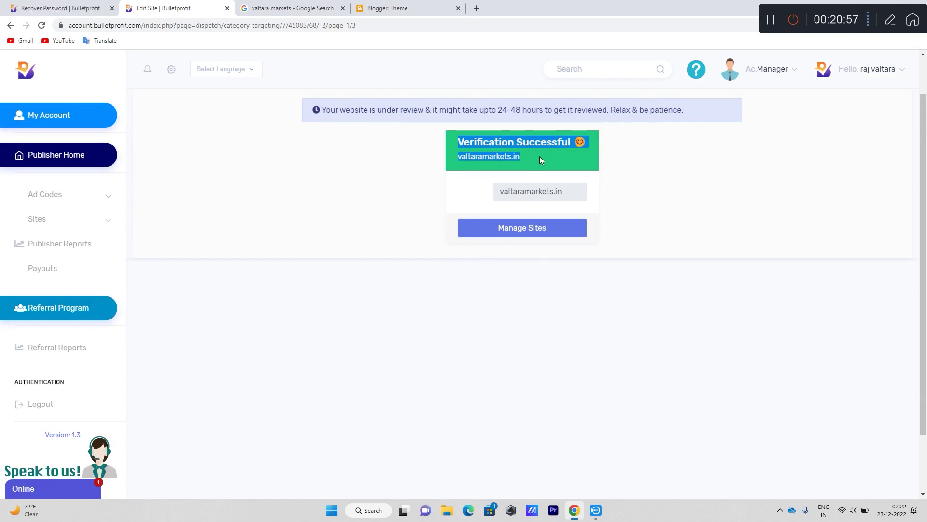
scroll(683, 363, "up", 1)
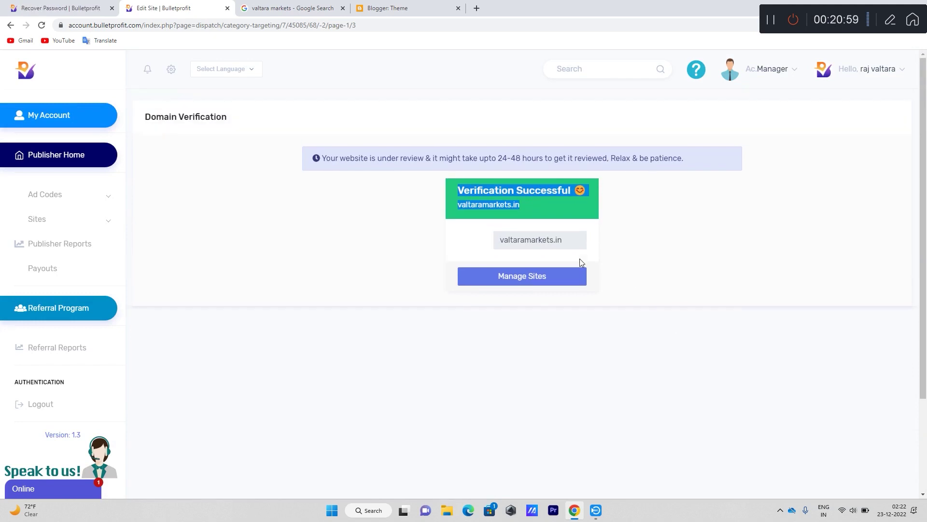
left_click(525, 279)
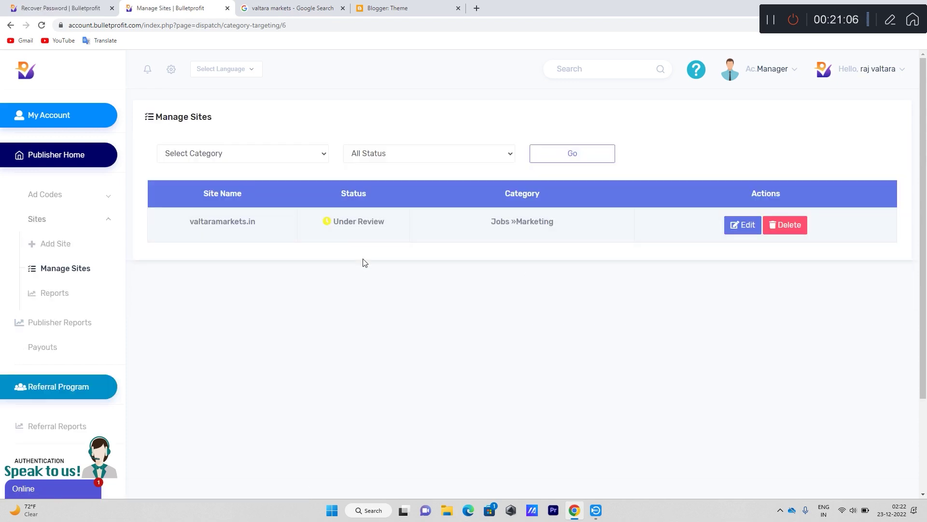
Check valtaramarkets.in's Under Review status on Manage Sites, then go to Payouts.
left_click_drag(336, 222, 395, 218)
left_click(400, 279)
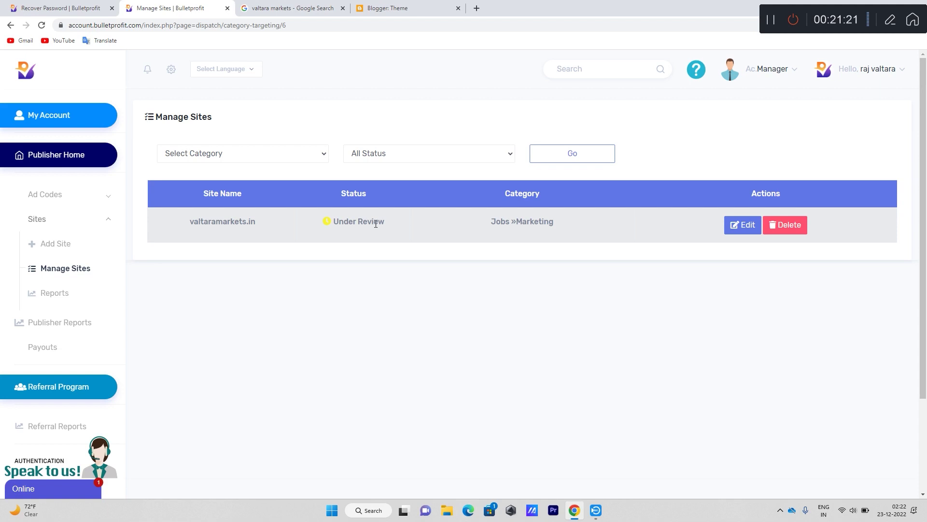
left_click_drag(347, 222, 400, 238)
left_click(397, 218)
left_click_drag(335, 221, 405, 220)
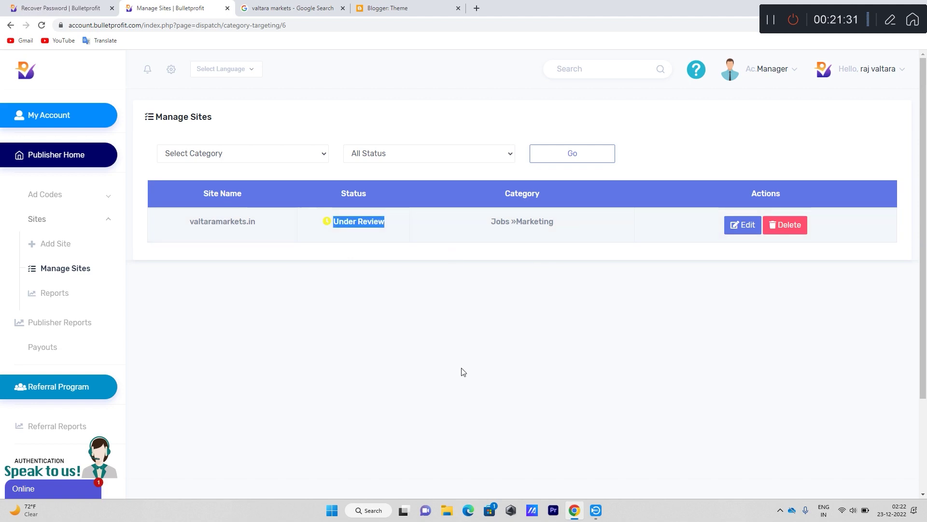
left_click(341, 232)
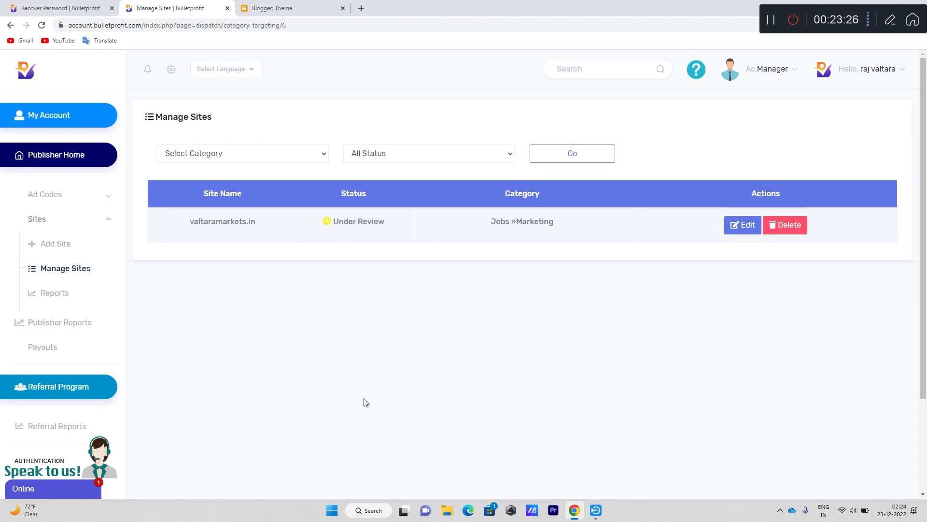
left_click_drag(334, 218, 385, 222)
left_click(408, 292)
left_click(42, 349)
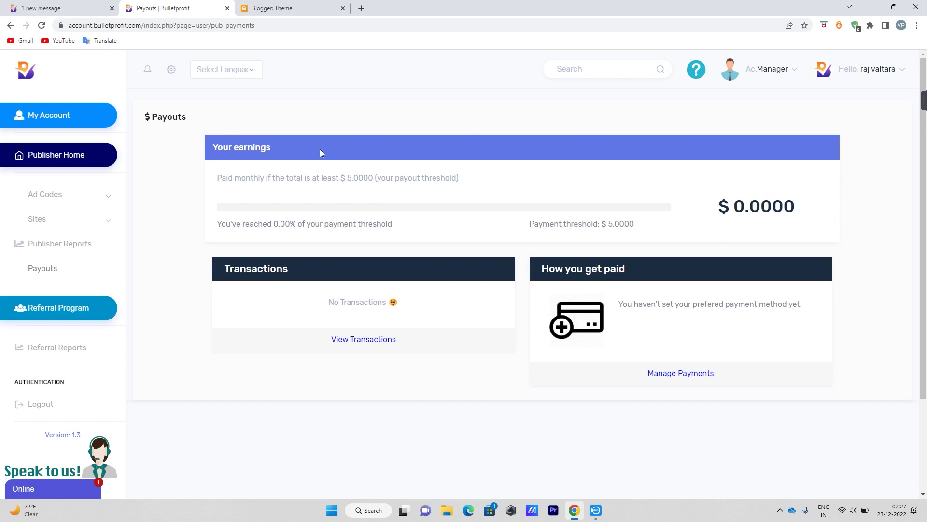
Review the payout threshold and $0.0000 earnings, then open Manage Payments.
scroll(319, 149, "down", 1)
left_click_drag(217, 136, 468, 132)
left_click(471, 128)
left_click_drag(717, 158, 808, 161)
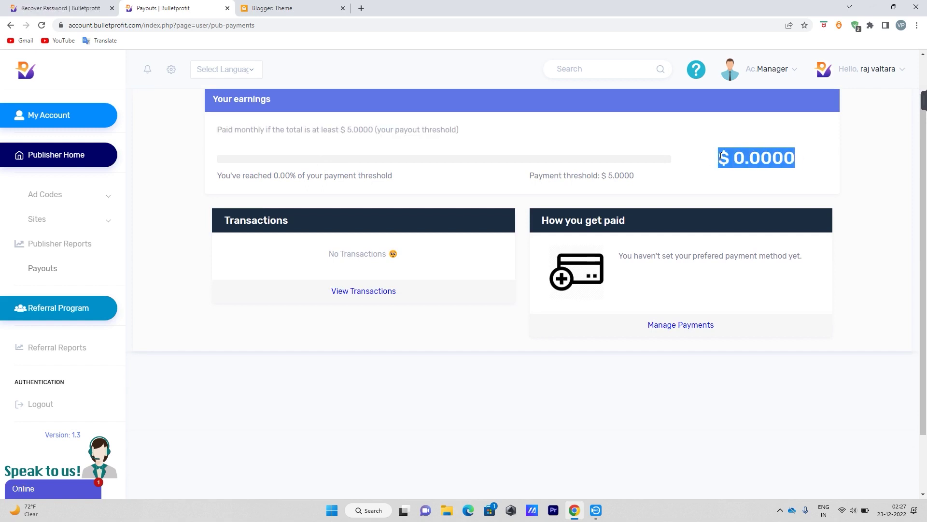
left_click(799, 159)
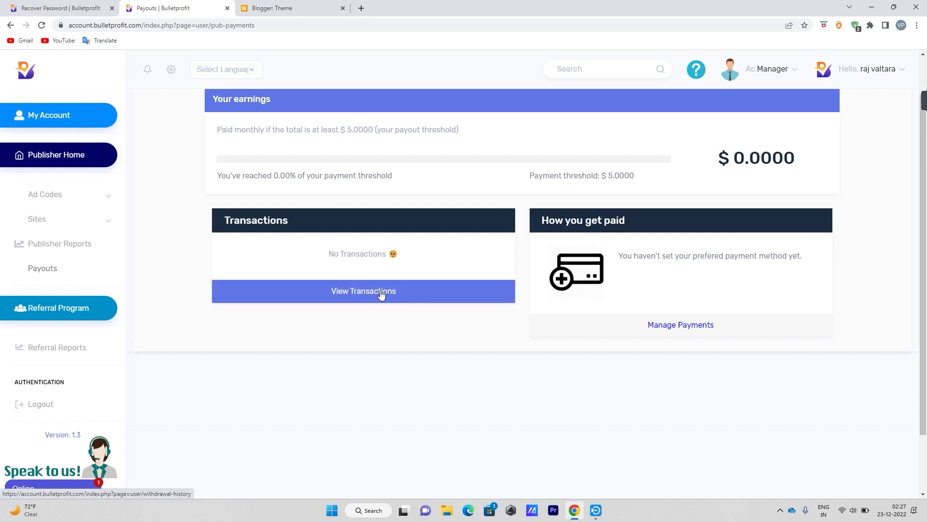
left_click(696, 326)
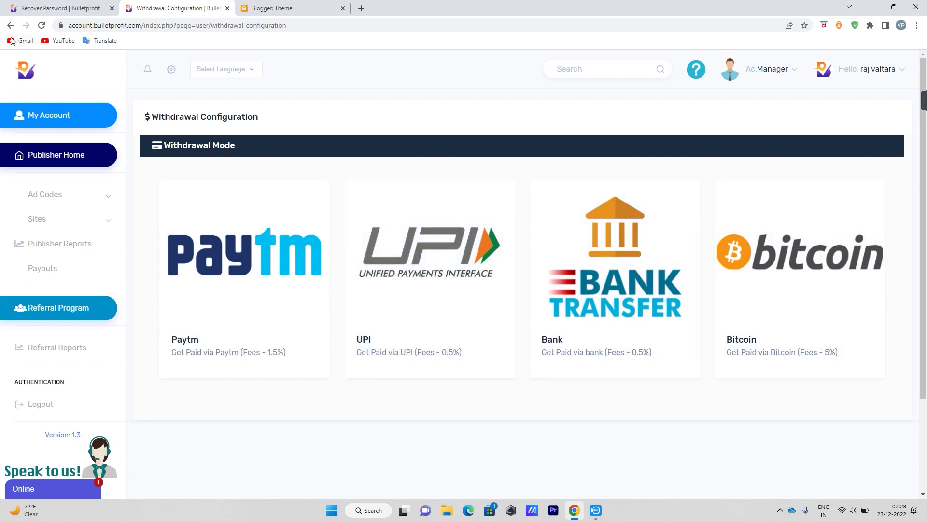
Navigate back from the Withdrawal Configuration page.
left_click(11, 25)
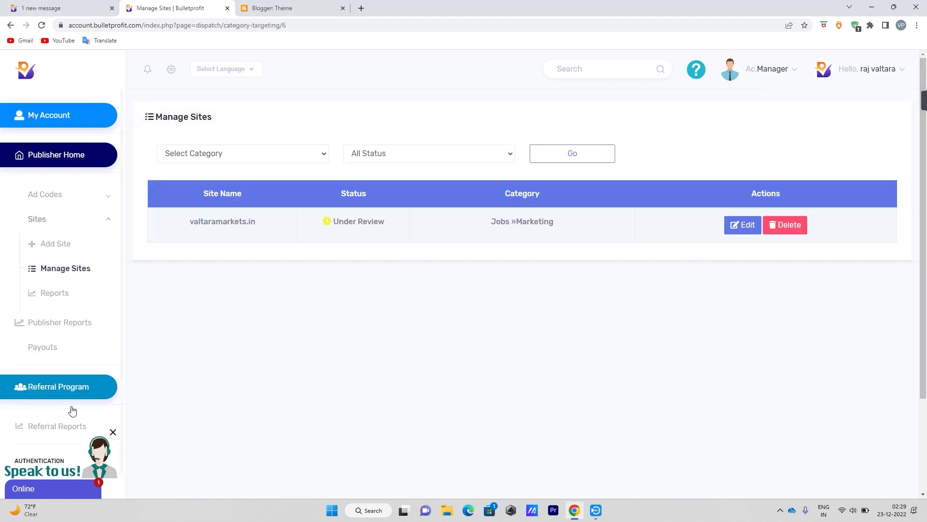
Open the referral program page and look over its referral code details.
scroll(72, 405, "down", 2)
scroll(57, 372, "down", 1)
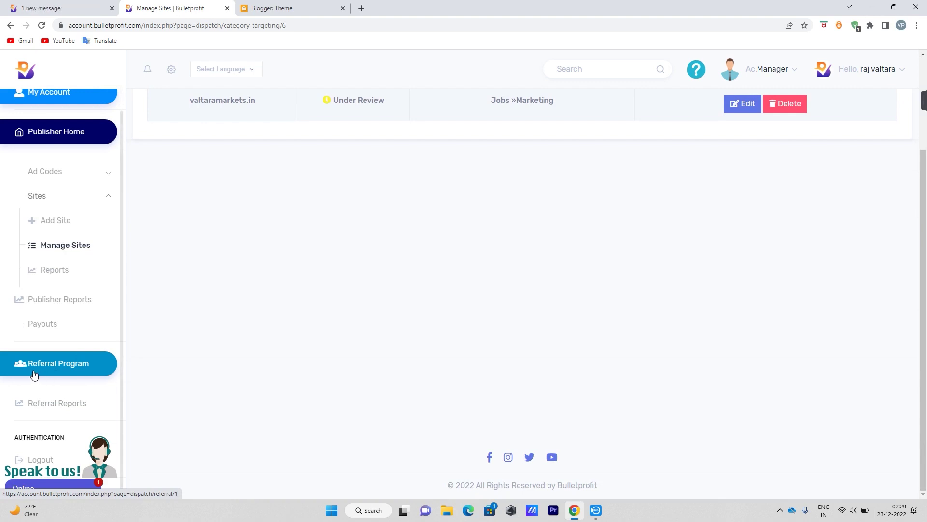
left_click(77, 367)
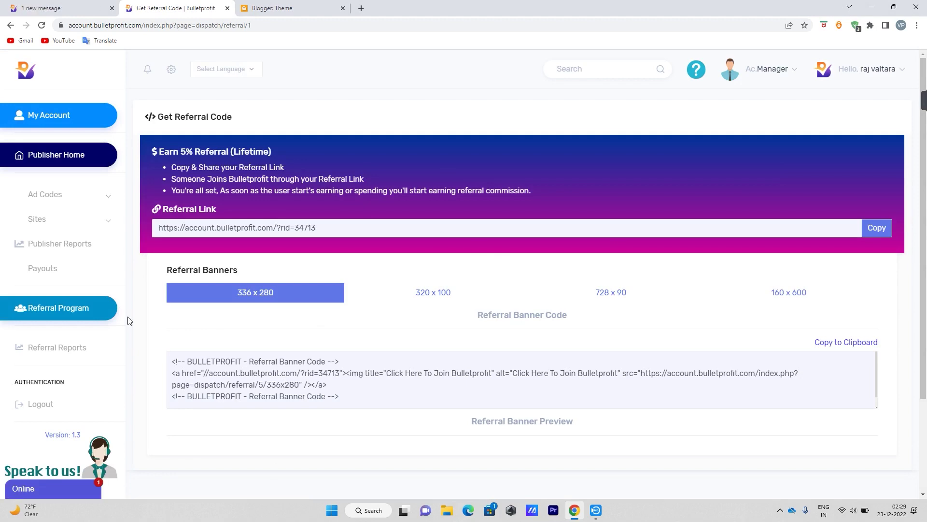
scroll(362, 298, "down", 2)
scroll(363, 299, "up", 2)
scroll(480, 373, "down", 1)
scroll(439, 399, "up", 1)
scroll(440, 399, "down", 1)
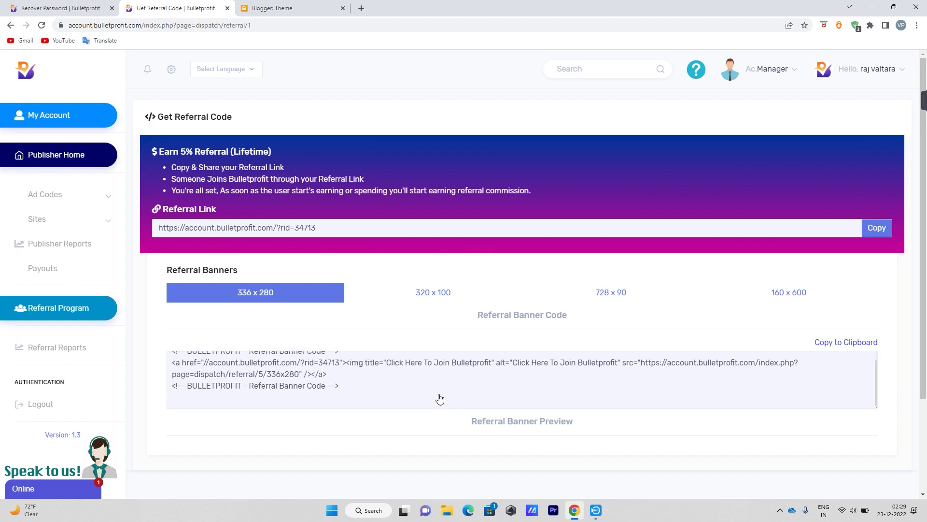
scroll(440, 399, "up", 1)
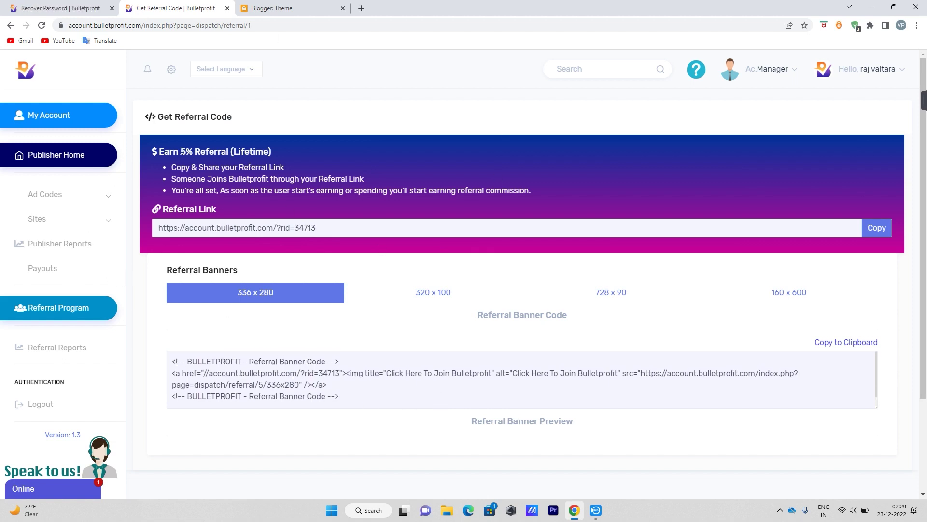
left_click_drag(175, 151, 103, 168)
left_click(295, 160)
scroll(314, 266, "down", 3)
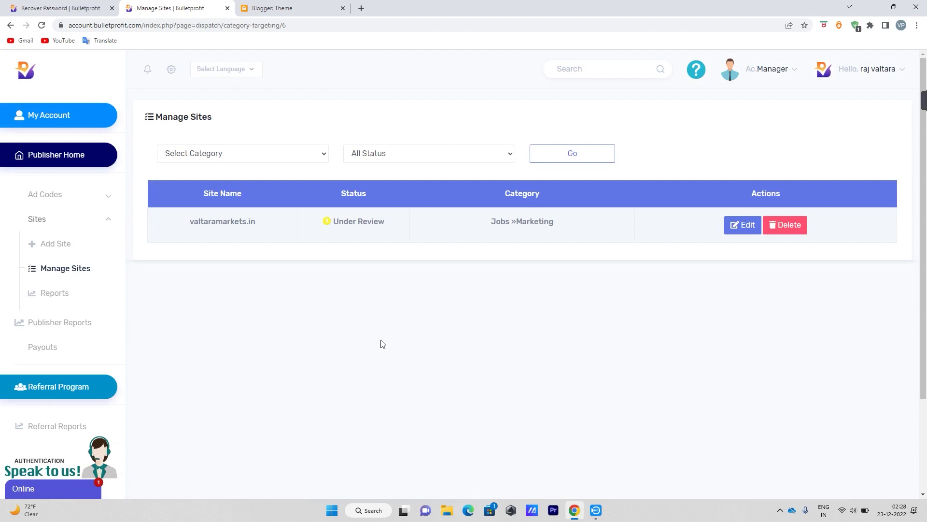
Highlight valtaramarkets.in's Under Review status in the Manage Sites list.
left_click_drag(388, 222, 332, 231)
left_click(332, 232)
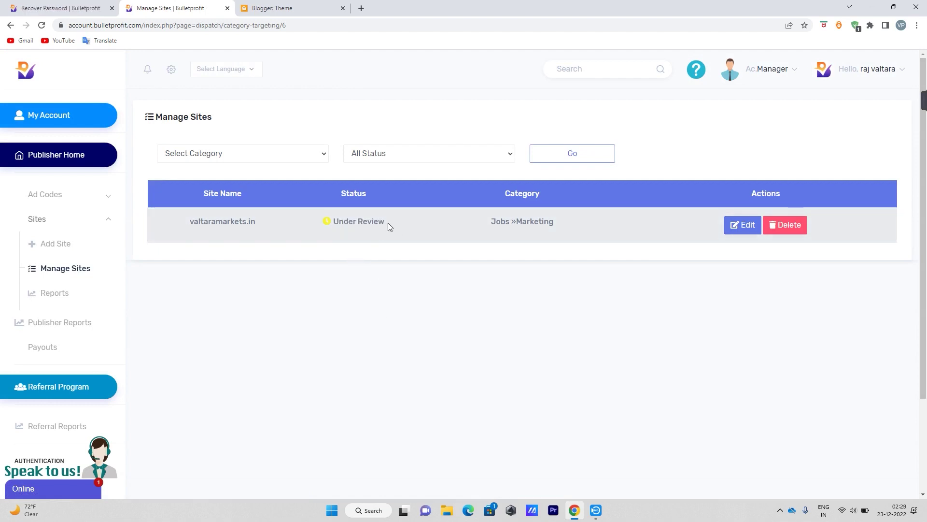
left_click_drag(386, 225, 332, 225)
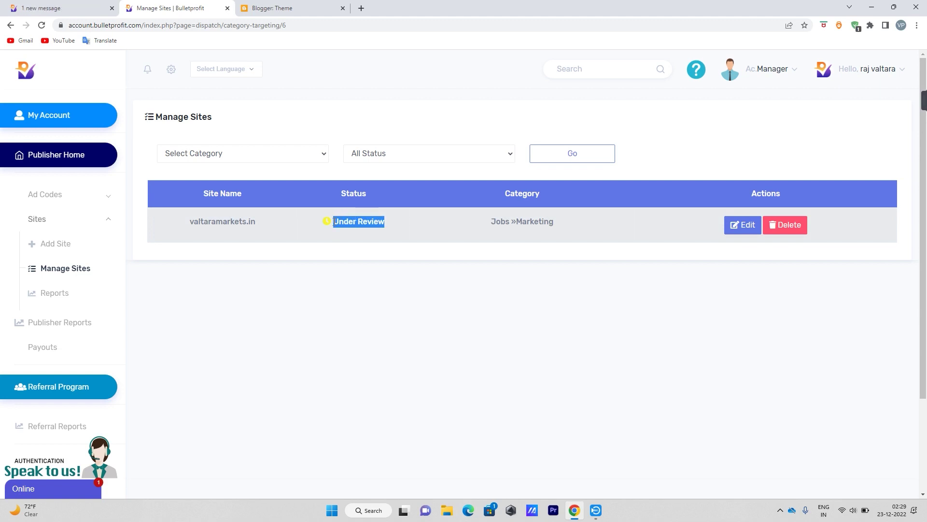
left_click(379, 265)
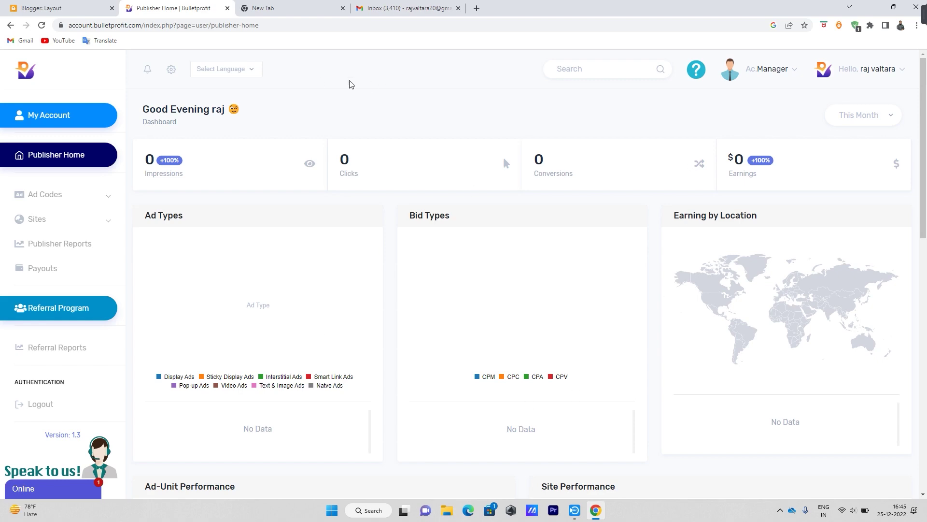
Open the 'Bulletprofit site Activated' email, highlight its 'Site Name : valtaramarkets.in' line, then close Gmail.
left_click(411, 8)
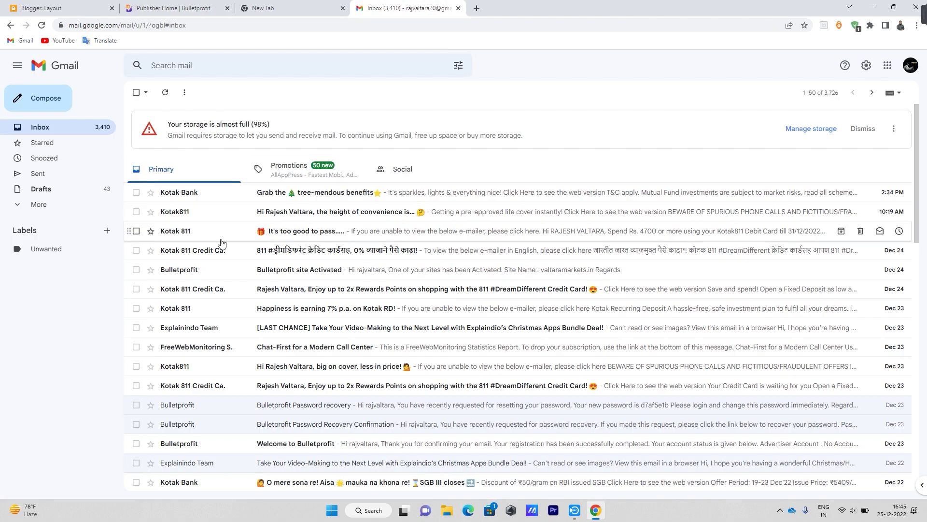
left_click(343, 274)
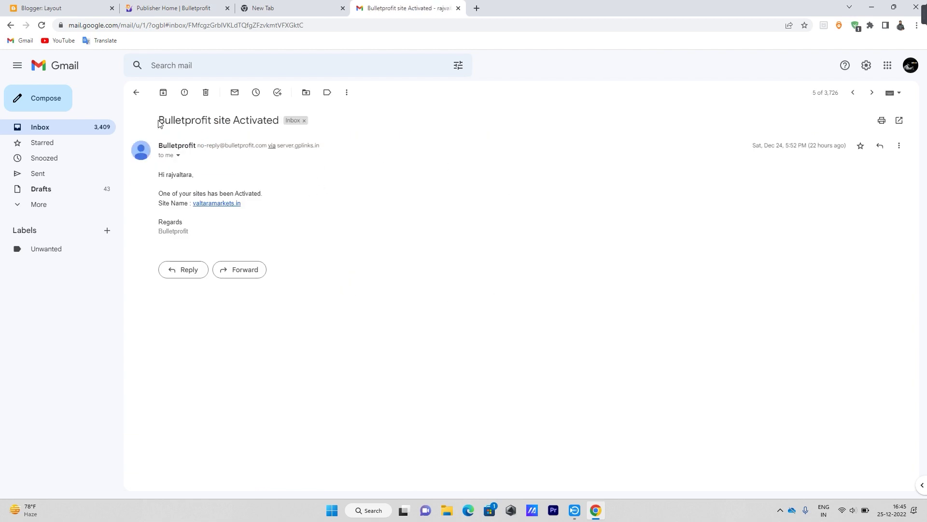
left_click_drag(159, 119, 277, 116)
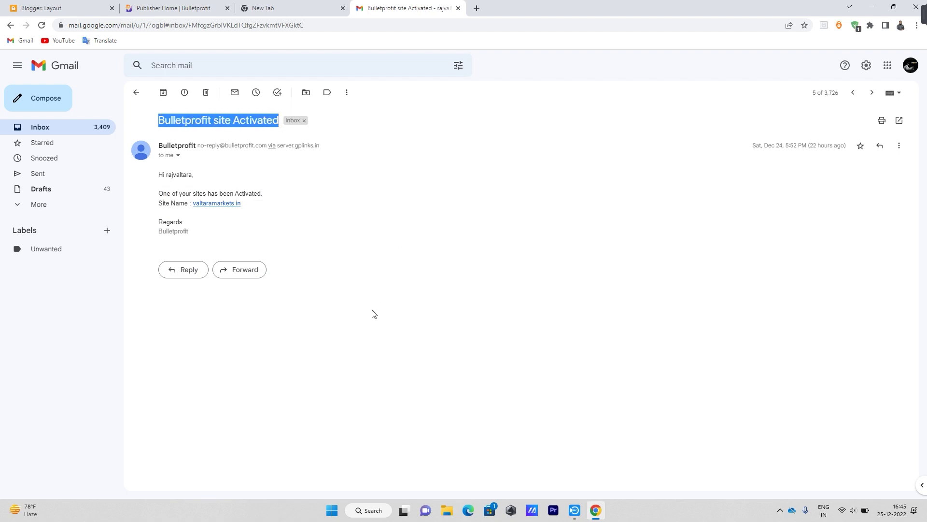
left_click_drag(159, 204, 250, 204)
left_click(272, 221)
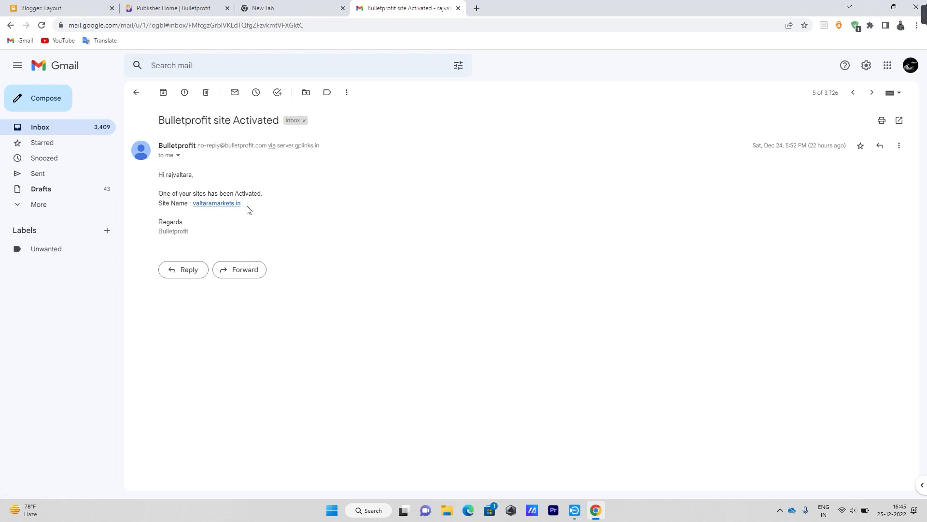
left_click_drag(249, 210, 162, 207)
left_click(361, 232)
left_click(458, 8)
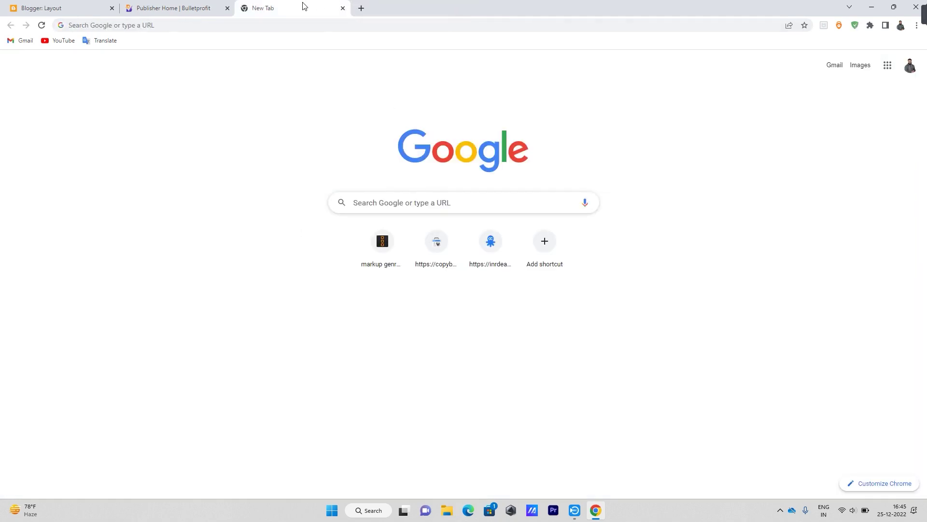
Close the empty new tab and return to Blogger's Layout page.
left_click(343, 8)
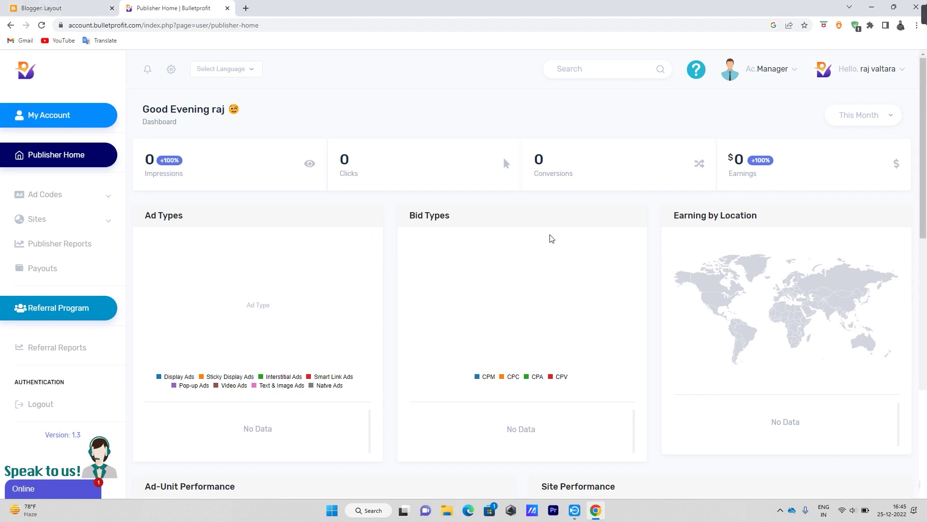
left_click(81, 7)
scroll(223, 261, "up", 9)
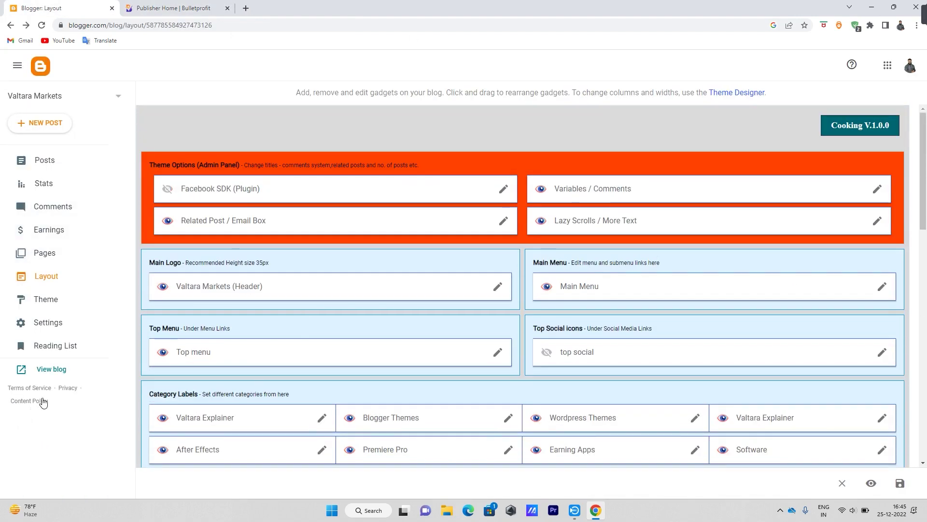
Check the live Valtara Markets blog via View blog, then expand Bulletprofit's Ad Codes menu.
left_click(54, 369)
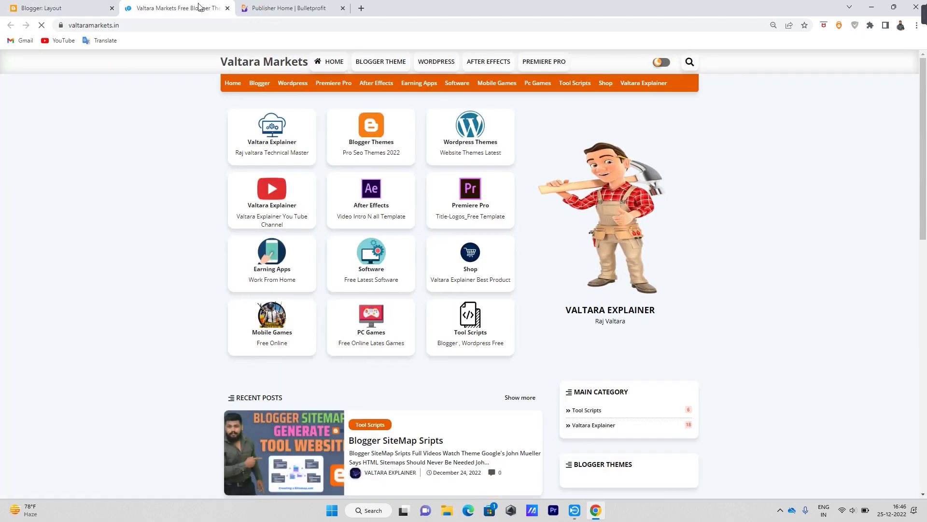
scroll(484, 356, "down", 5)
scroll(485, 356, "up", 5)
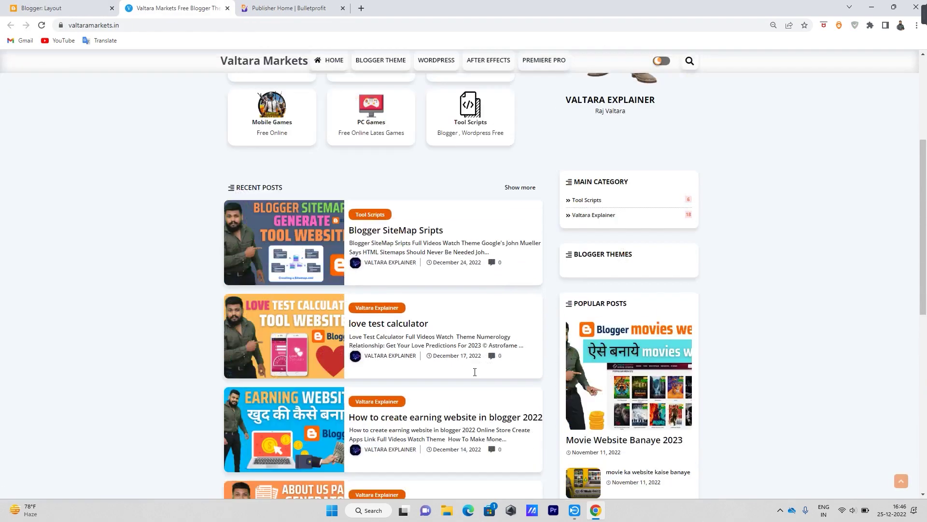
left_click(305, 6)
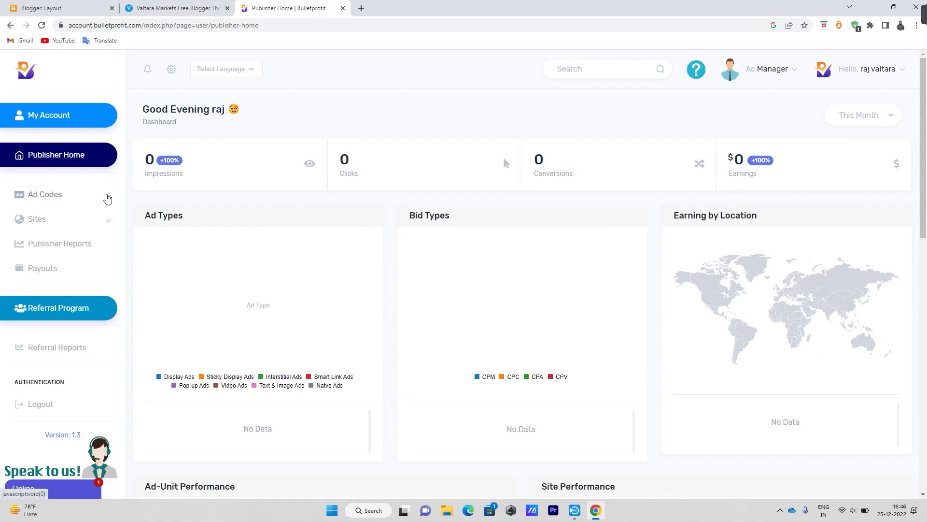
left_click(107, 199)
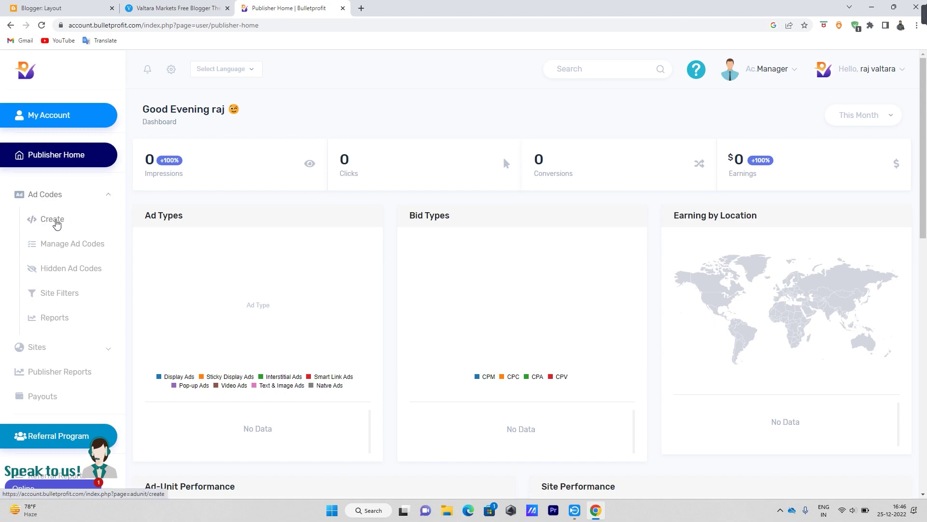
Start a new ad unit and browse the Smart-link, Pop-up, Display Ads and Interstitial type cards.
left_click(56, 221)
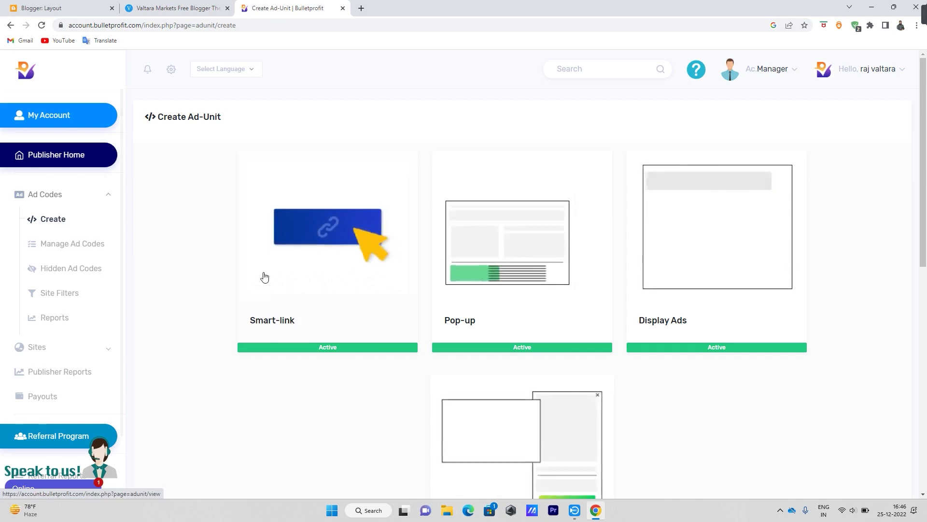
scroll(323, 282, "down", 2)
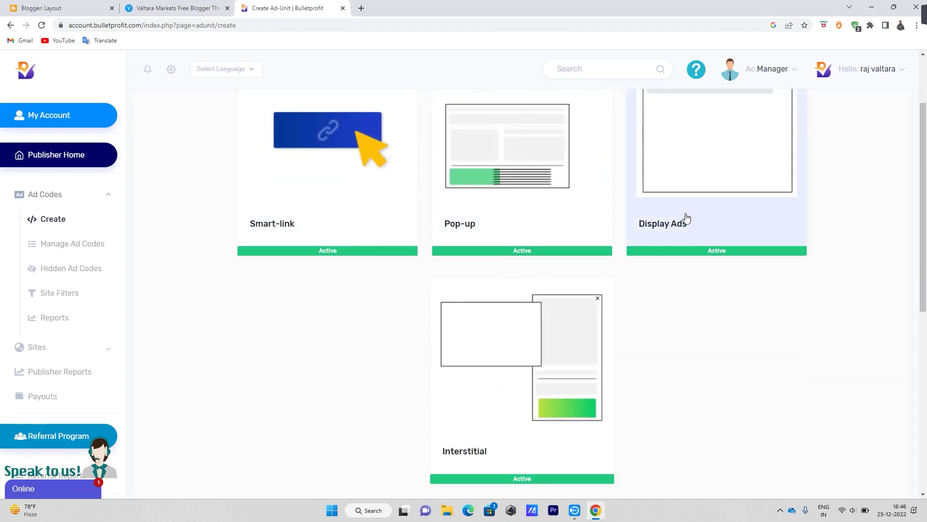
scroll(696, 218, "down", 2)
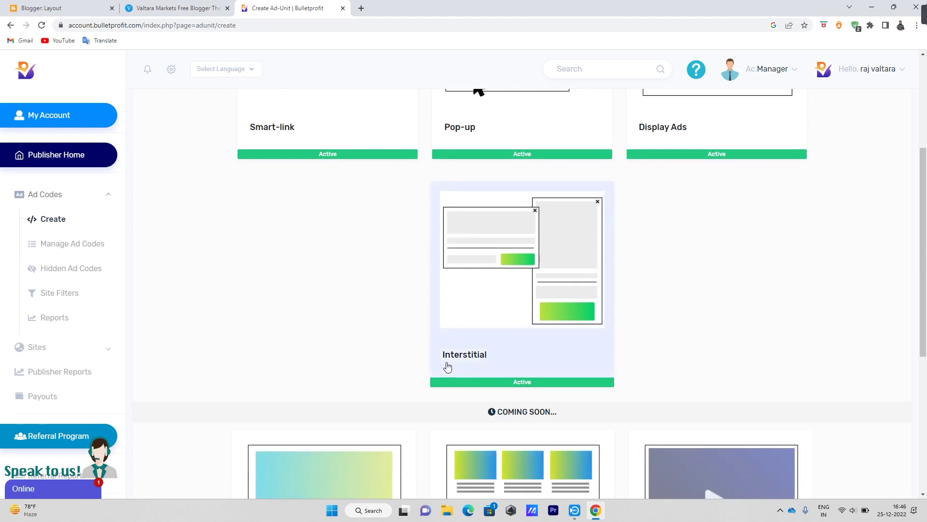
scroll(537, 343, "down", 5)
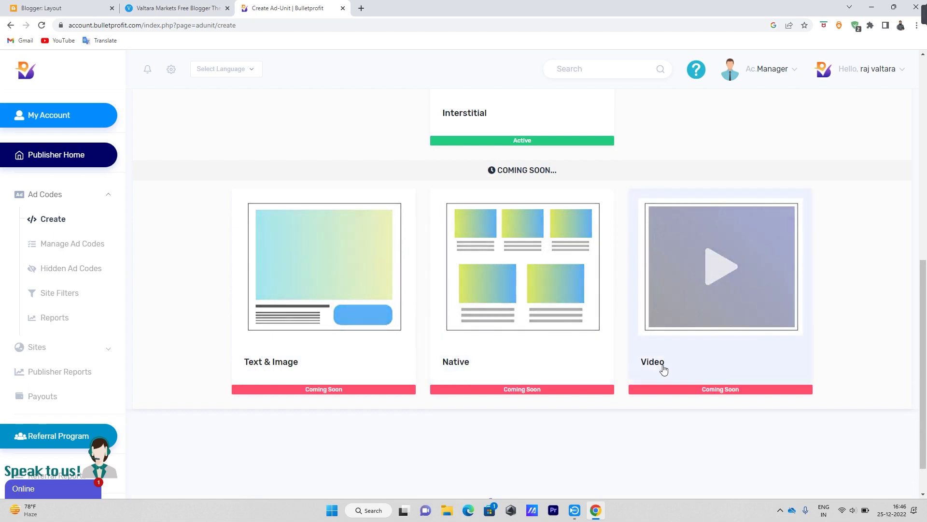
scroll(710, 300, "down", 1)
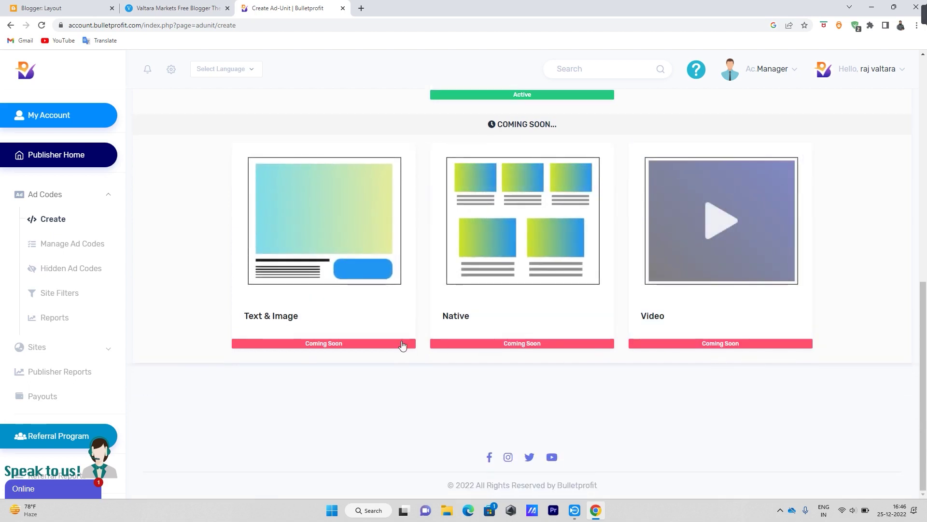
scroll(623, 325, "up", 4)
scroll(623, 325, "down", 4)
scroll(544, 353, "up", 4)
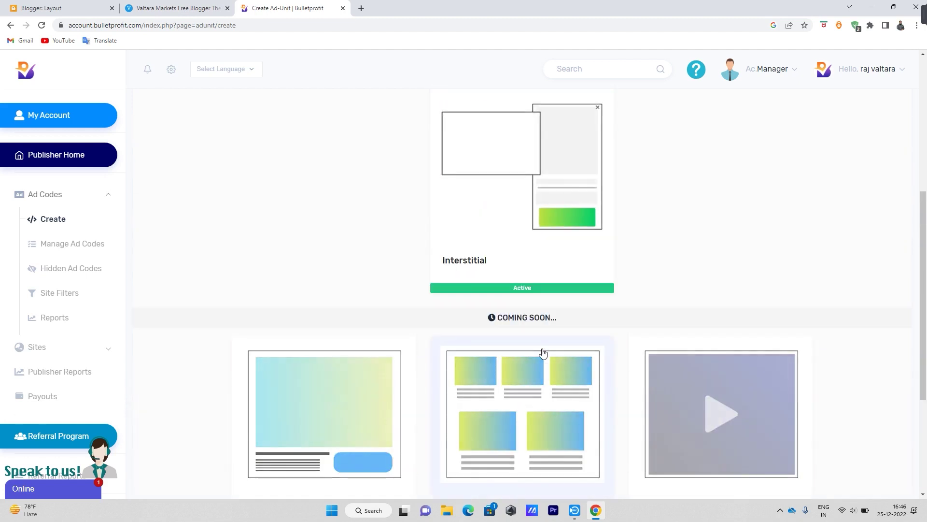
scroll(543, 353, "up", 6)
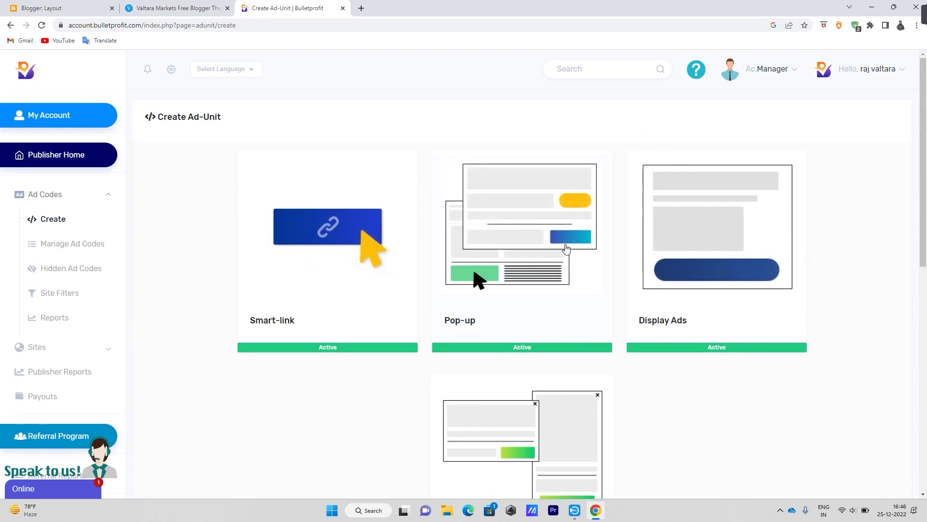
scroll(566, 245, "down", 2)
scroll(563, 377, "up", 1)
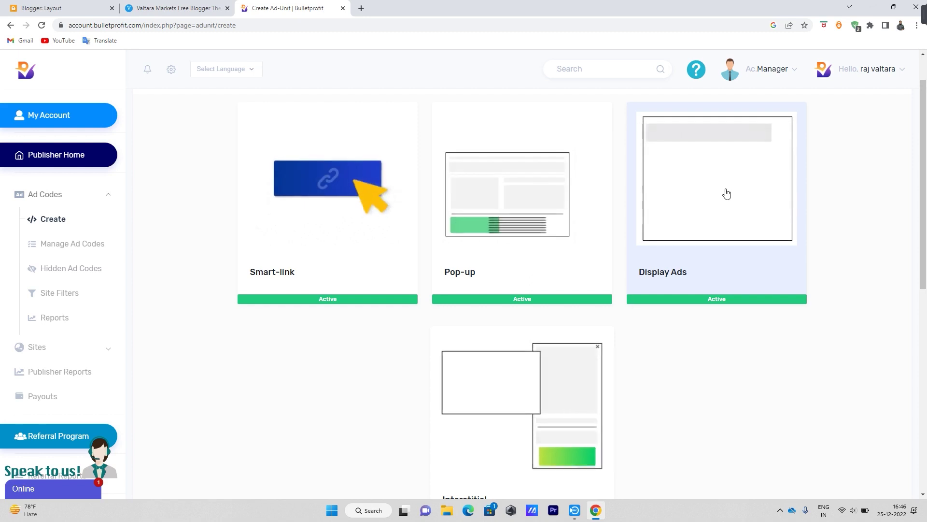
Start a Display Ads unit with the fixed 728 x 90 Leaderboard size.
left_click(726, 192)
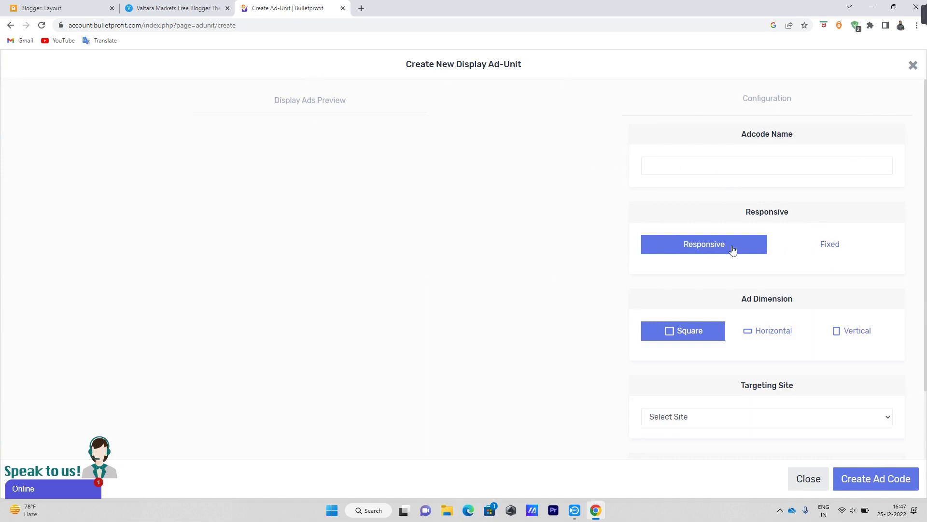
left_click(835, 249)
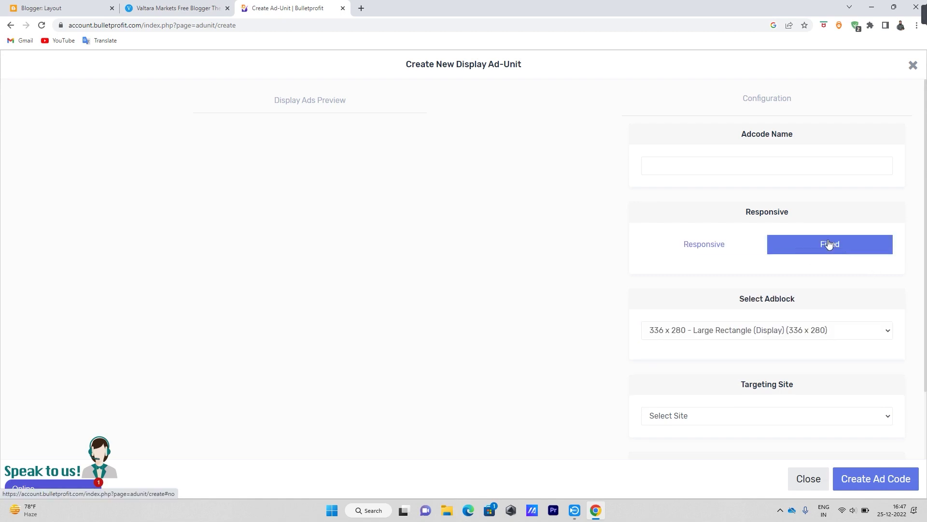
scroll(821, 246, "down", 2)
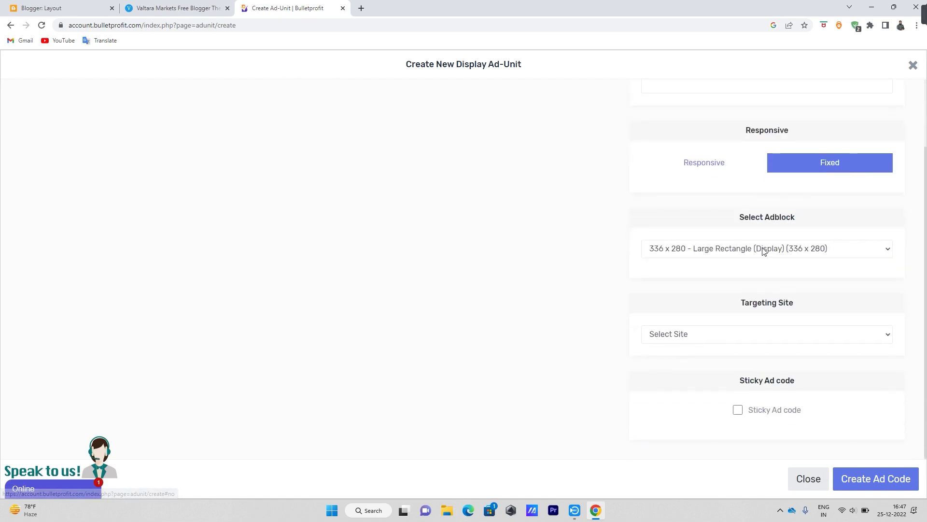
left_click(764, 250)
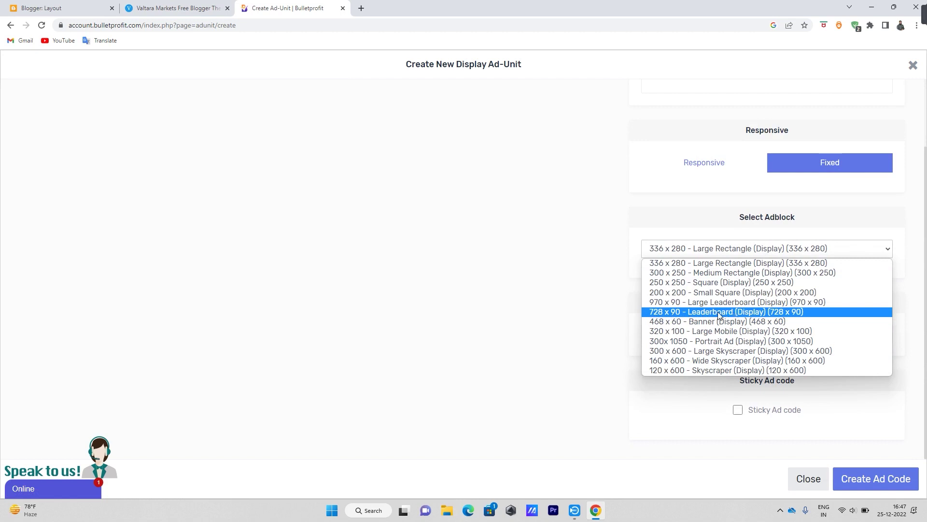
left_click(738, 315)
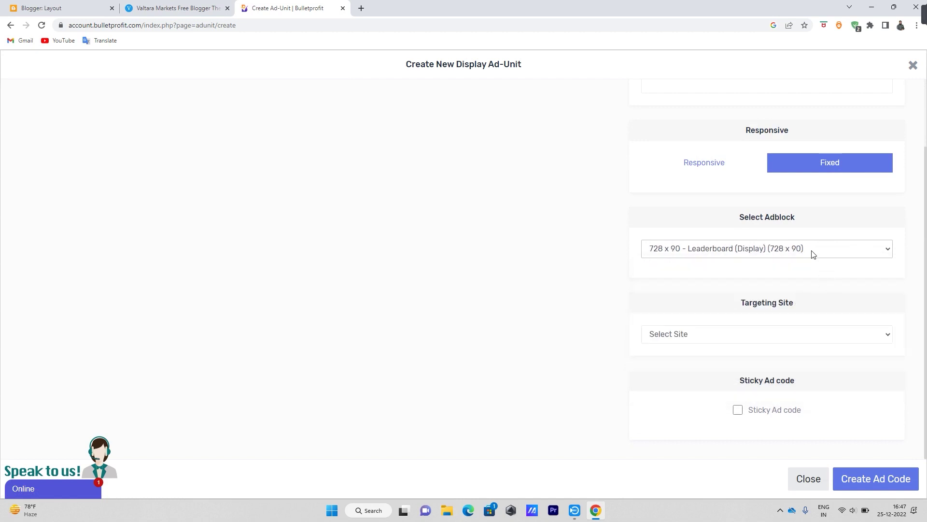
Target the ad at valtaramarkets.in and create the ad code.
left_click(826, 338)
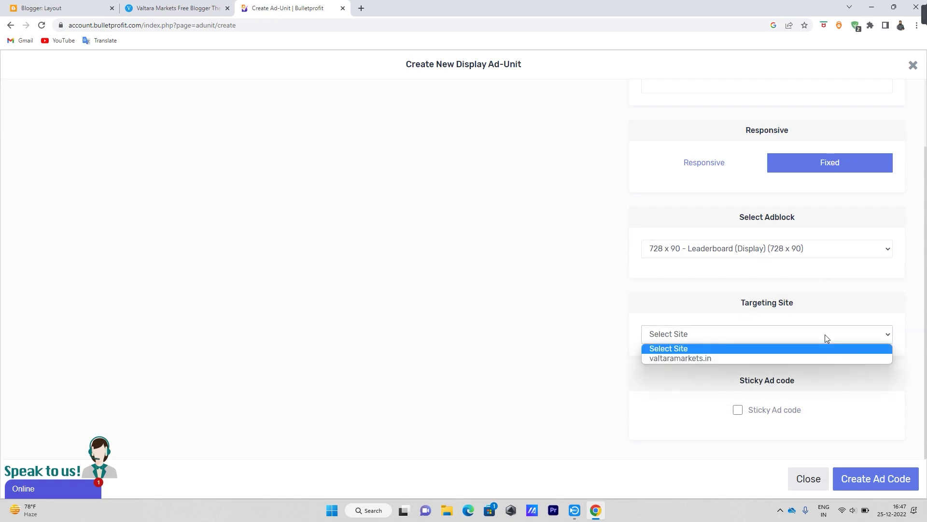
left_click(698, 359)
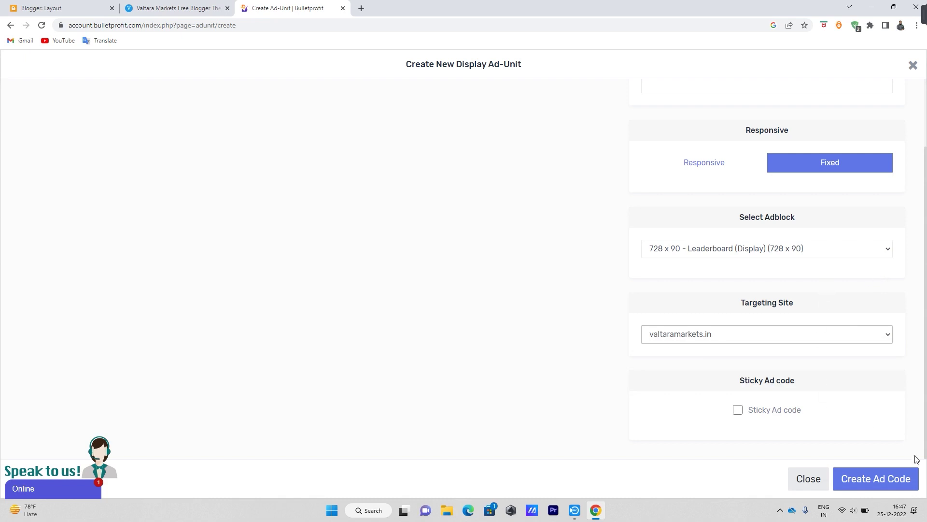
left_click_drag(741, 383, 805, 374)
left_click(832, 384)
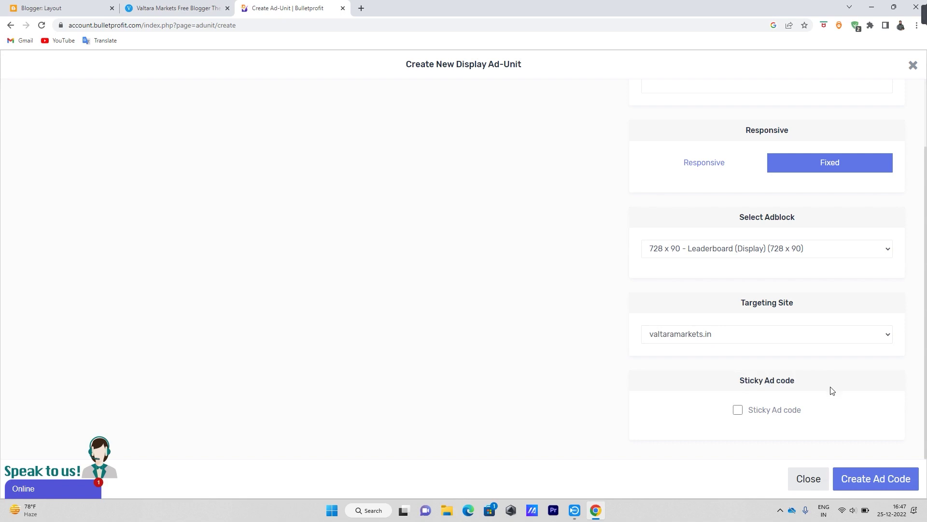
left_click(878, 483)
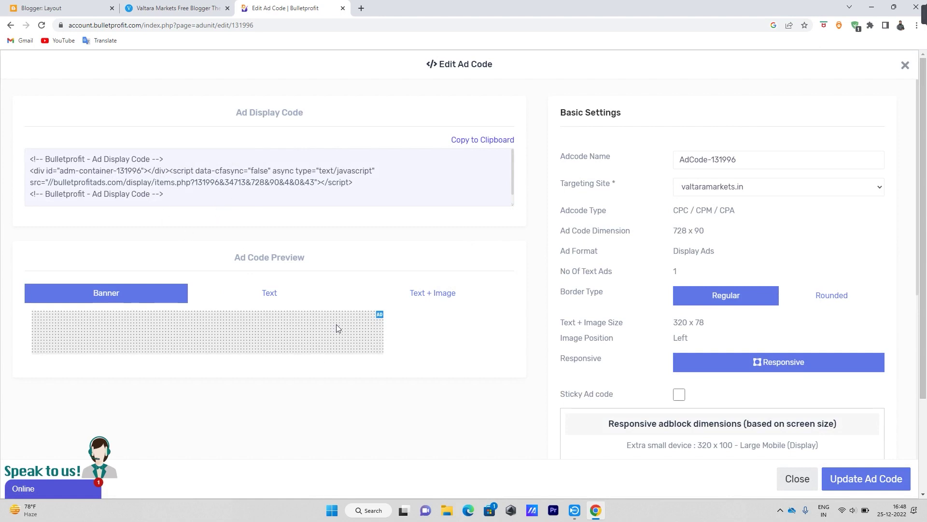
Preview AdCode-131996 in Text, Text + Image and Banner styles, ending on Banner.
left_click(275, 299)
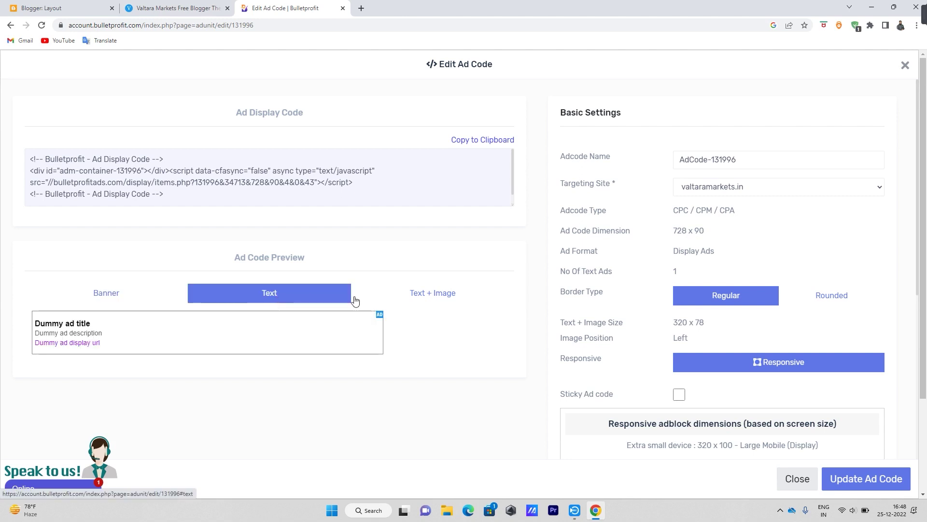
left_click(433, 294)
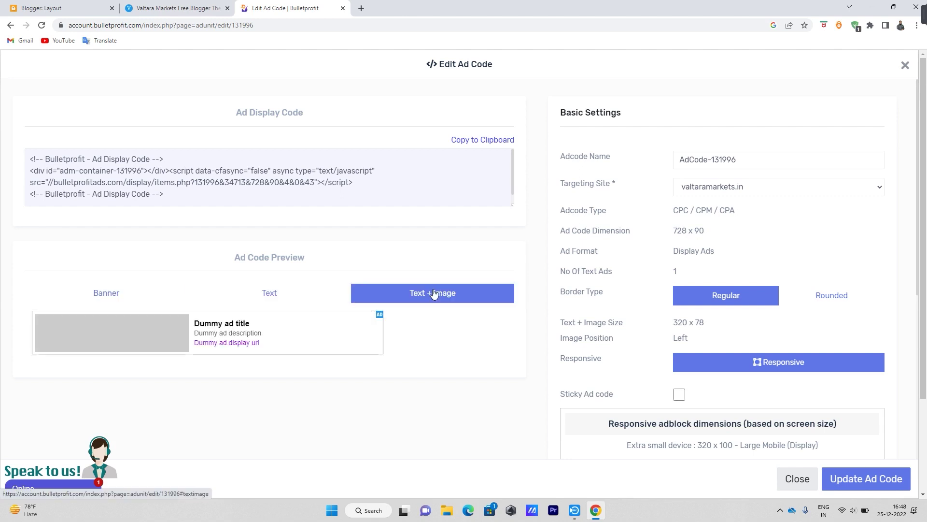
left_click(270, 296)
left_click(105, 294)
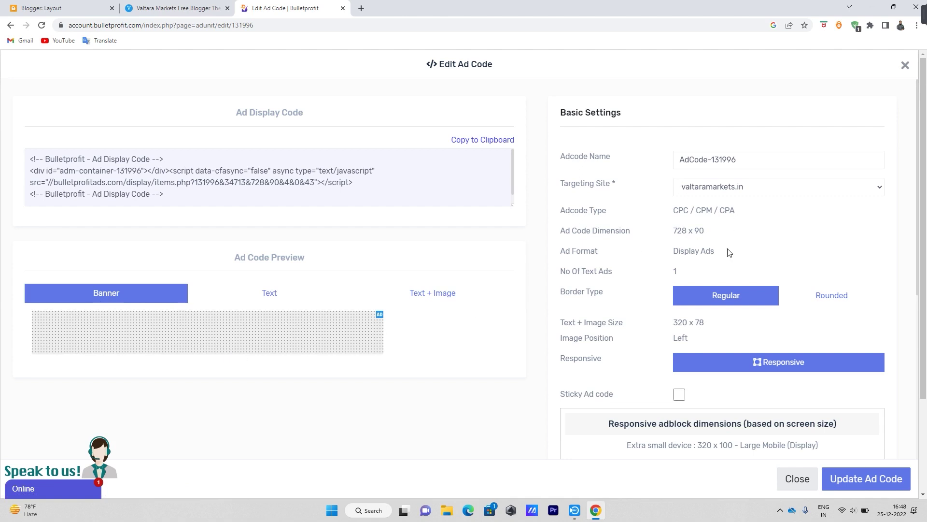
scroll(597, 211, "down", 2)
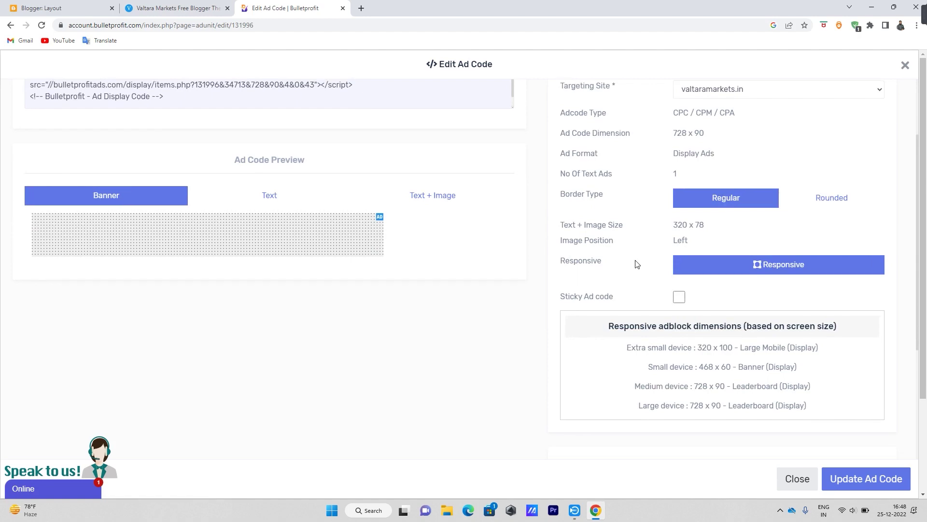
scroll(636, 264, "down", 3)
scroll(663, 285, "down", 1)
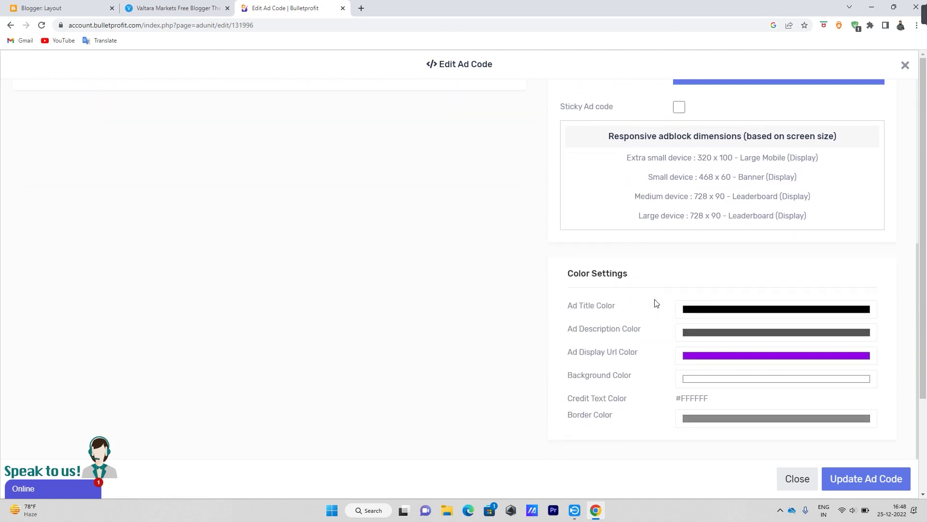
scroll(645, 358, "up", 6)
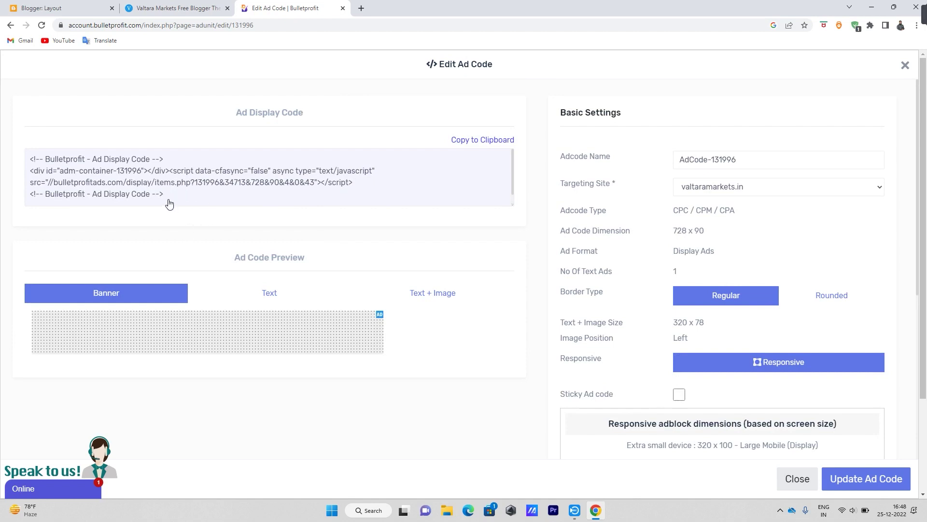
Copy the whole ad display code and switch to the Blogger Layout tab.
left_click_drag(165, 196, 3, 135)
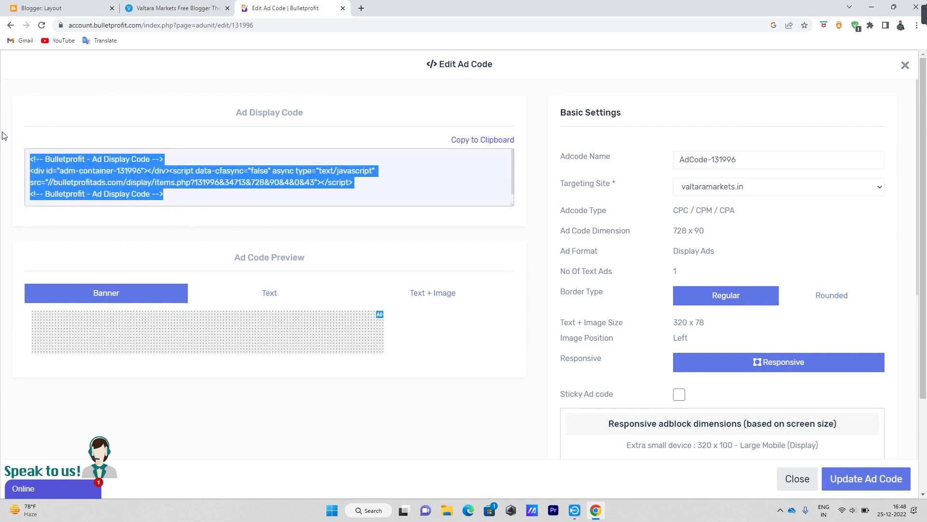
right_click(124, 169)
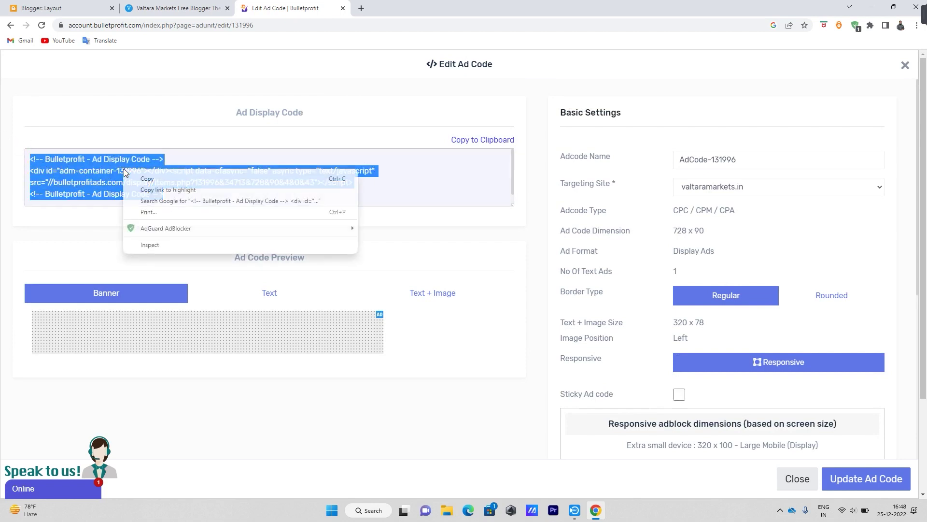
left_click(146, 180)
left_click(61, 6)
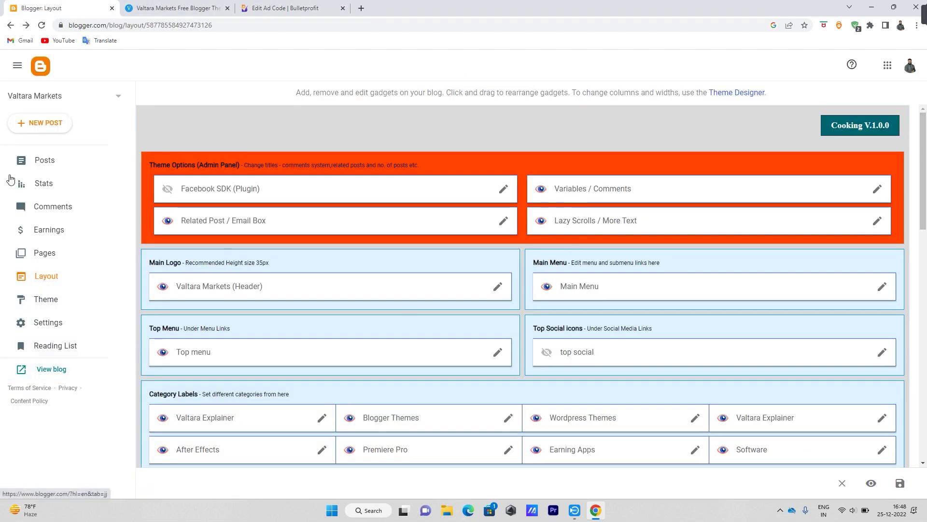
Reload Blogger's Layout page, scroll to Ads Placement and choose Add a Gadget.
left_click(42, 281)
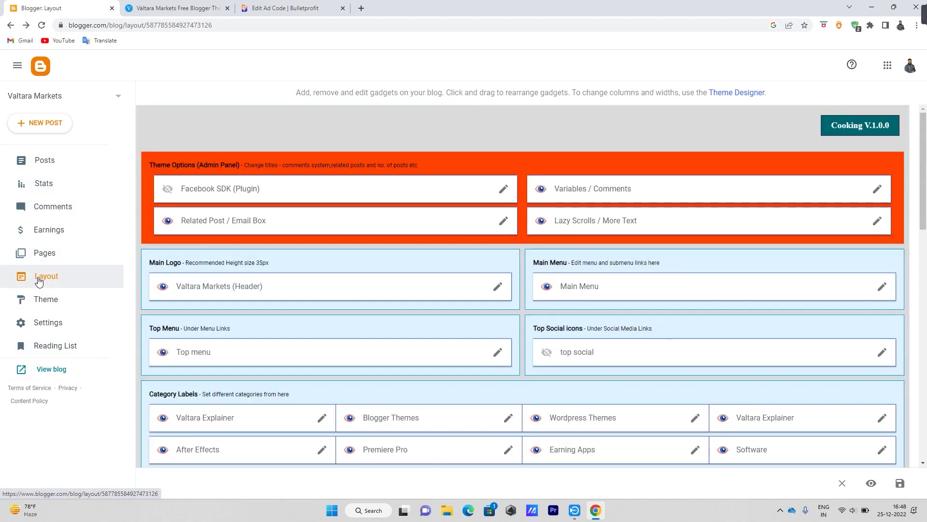
scroll(616, 296, "down", 3)
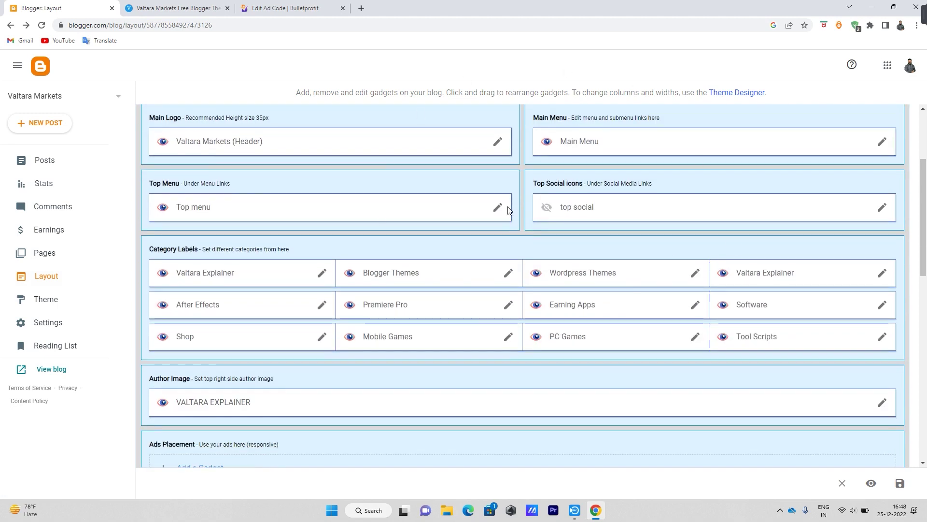
scroll(455, 180, "down", 3)
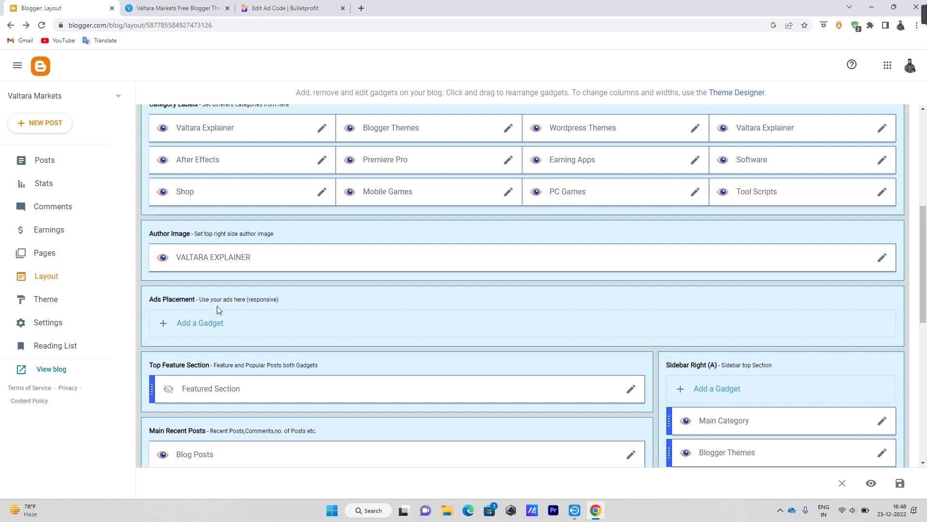
left_click(198, 323)
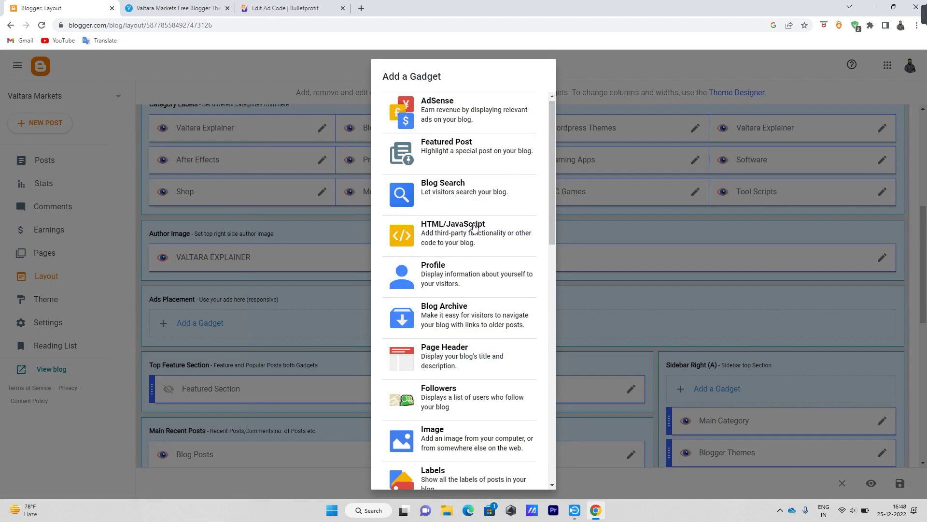
Add an HTML/JavaScript gadget holding the pasted ad code to Ads Placement and save the layout.
left_click(474, 226)
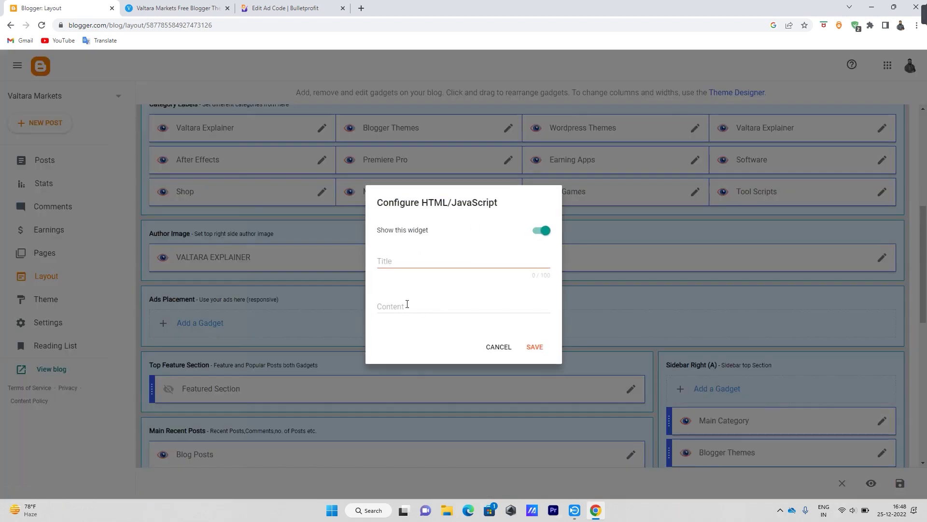
right_click(410, 306)
left_click(430, 377)
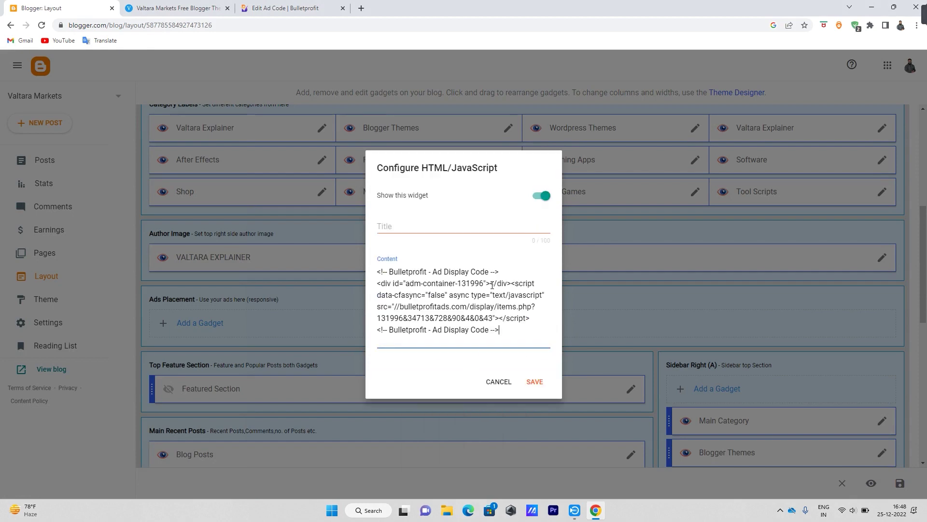
left_click(536, 382)
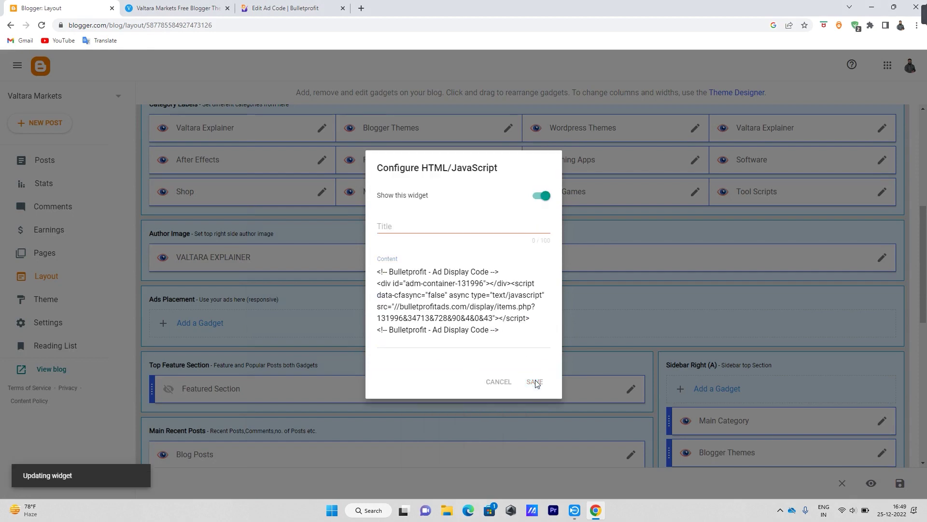
scroll(452, 299, "down", 3)
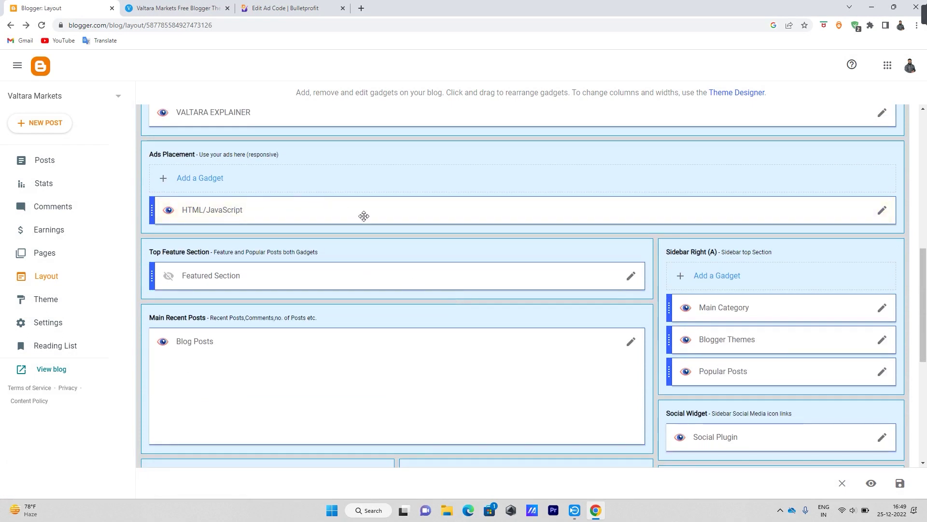
left_click(900, 483)
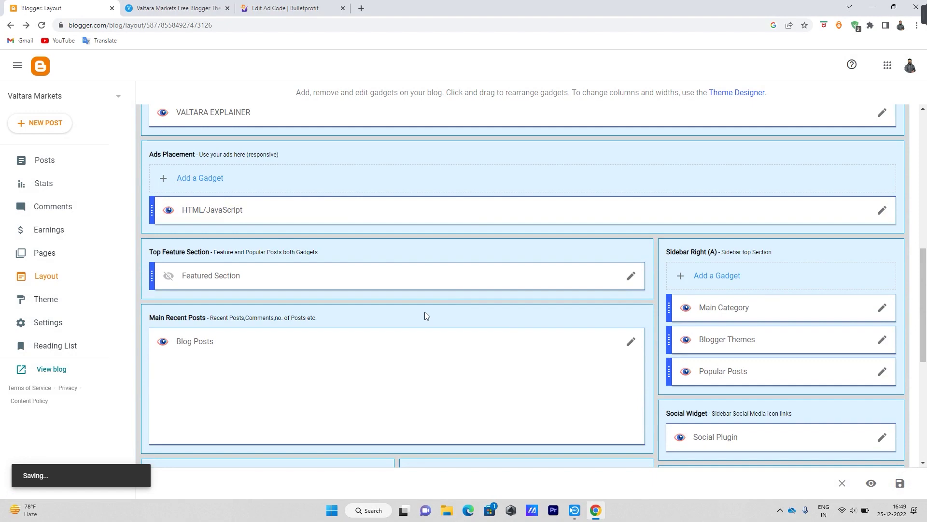
left_click(173, 7)
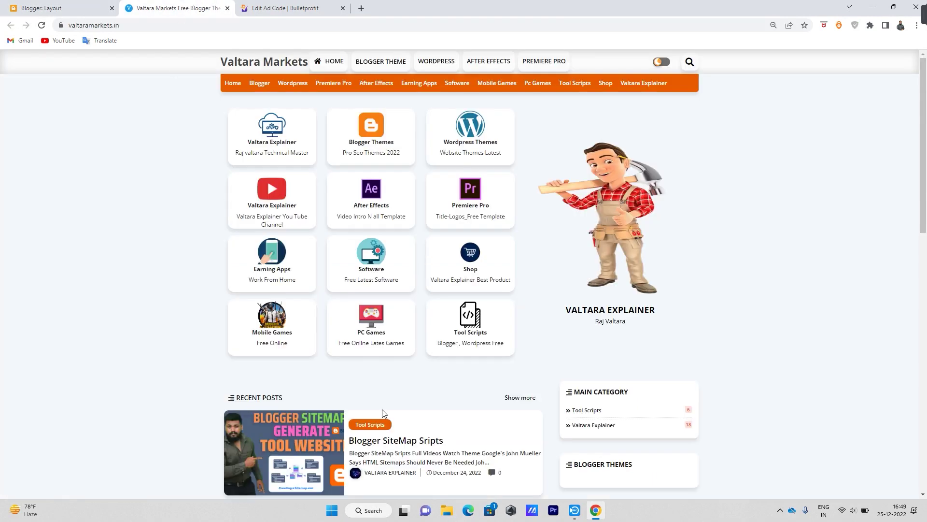
Reload the live blog and scroll to confirm the 728 x 90 banner below the category tiles.
left_click(41, 27)
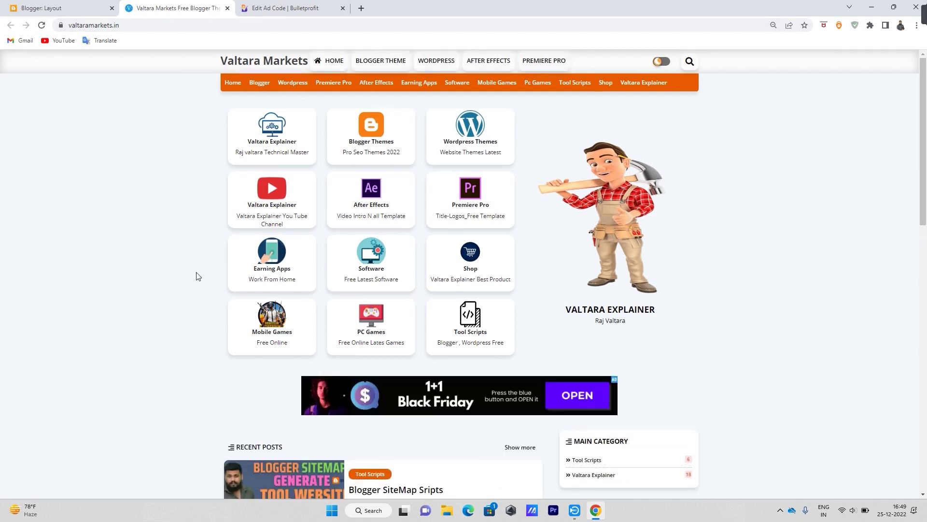
scroll(255, 275, "down", 2)
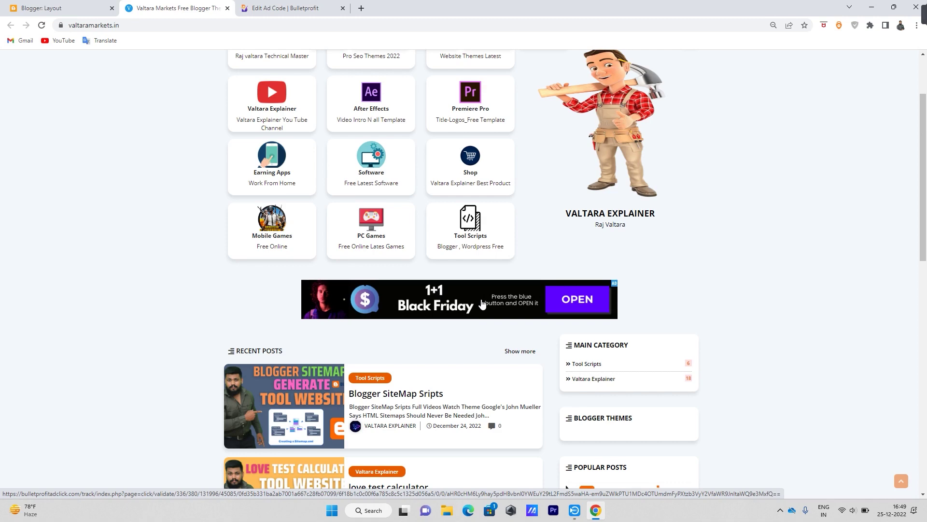
scroll(483, 302, "down", 8)
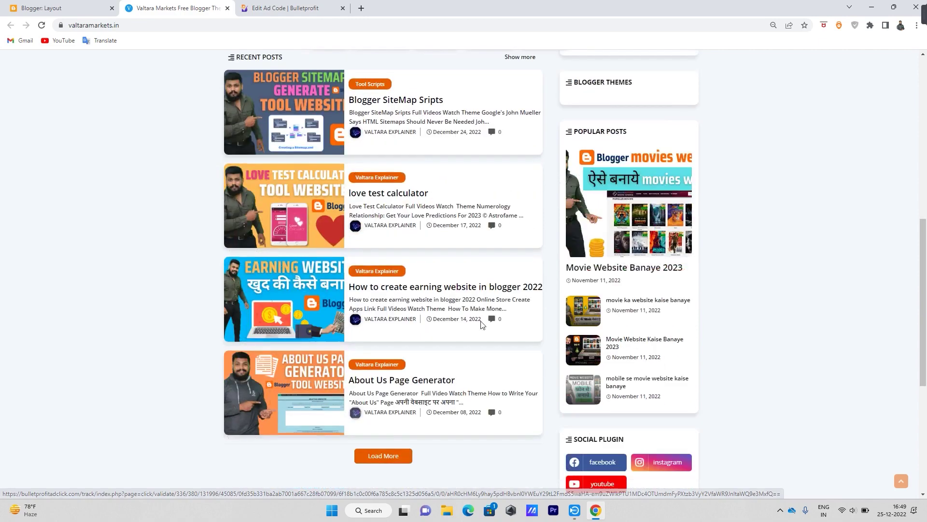
scroll(485, 381, "up", 3)
scroll(484, 395, "up", 7)
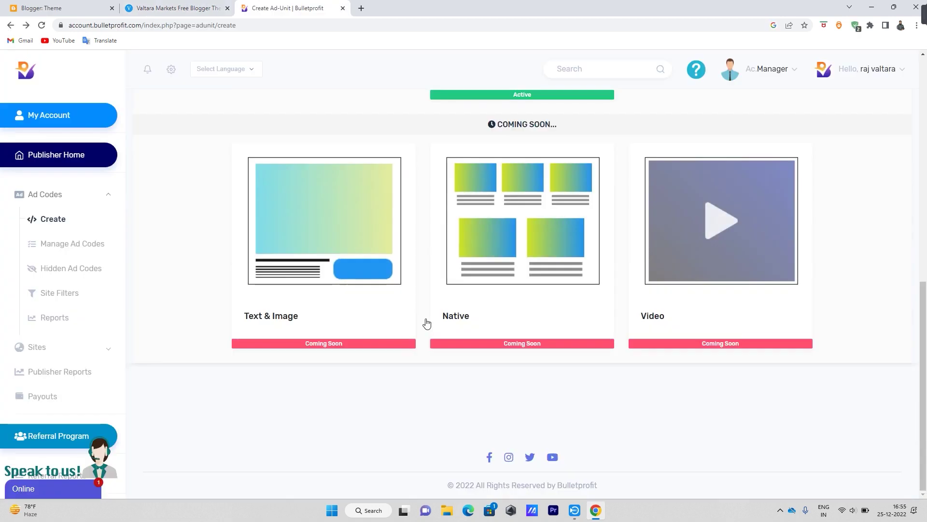
scroll(425, 321, "up", 10)
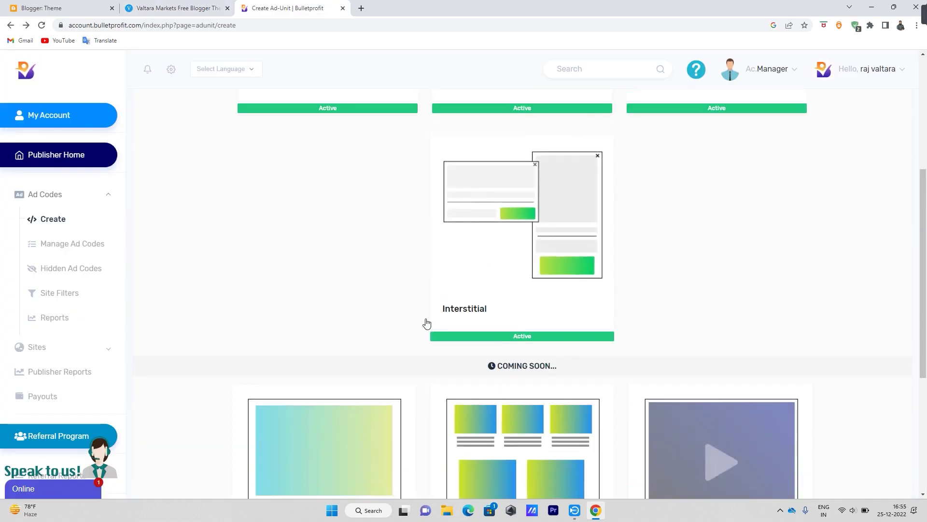